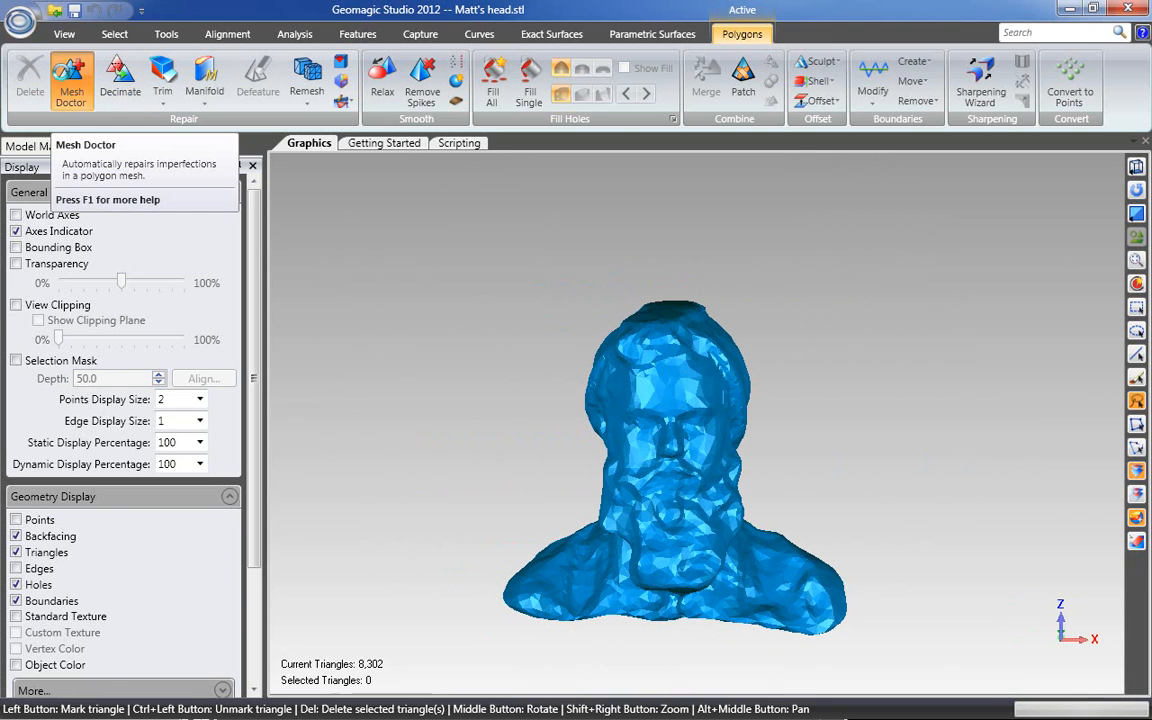
Analyze the bust mesh with Mesh Doctor and examine its shoulders and lower edge, closing the check without repairs.
{"action": "left_click", "coordinate": [68, 82]}
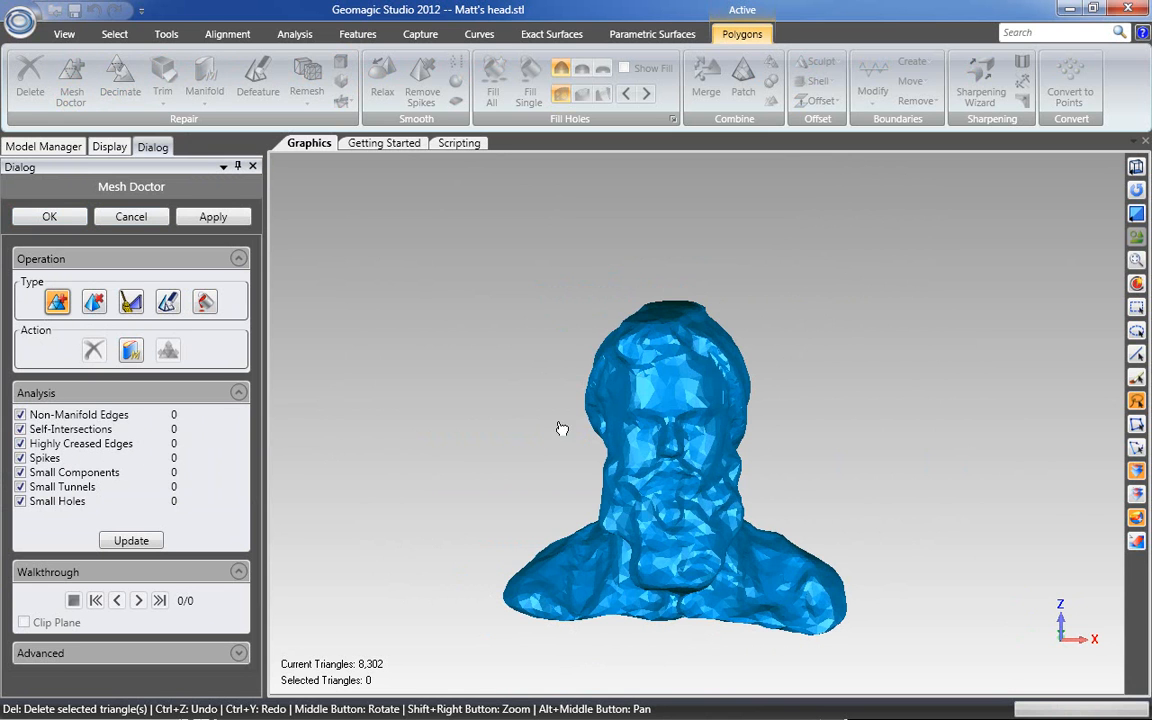
{"action": "middle_click_drag", "start_coordinate": [575, 382], "coordinate": [581, 458]}
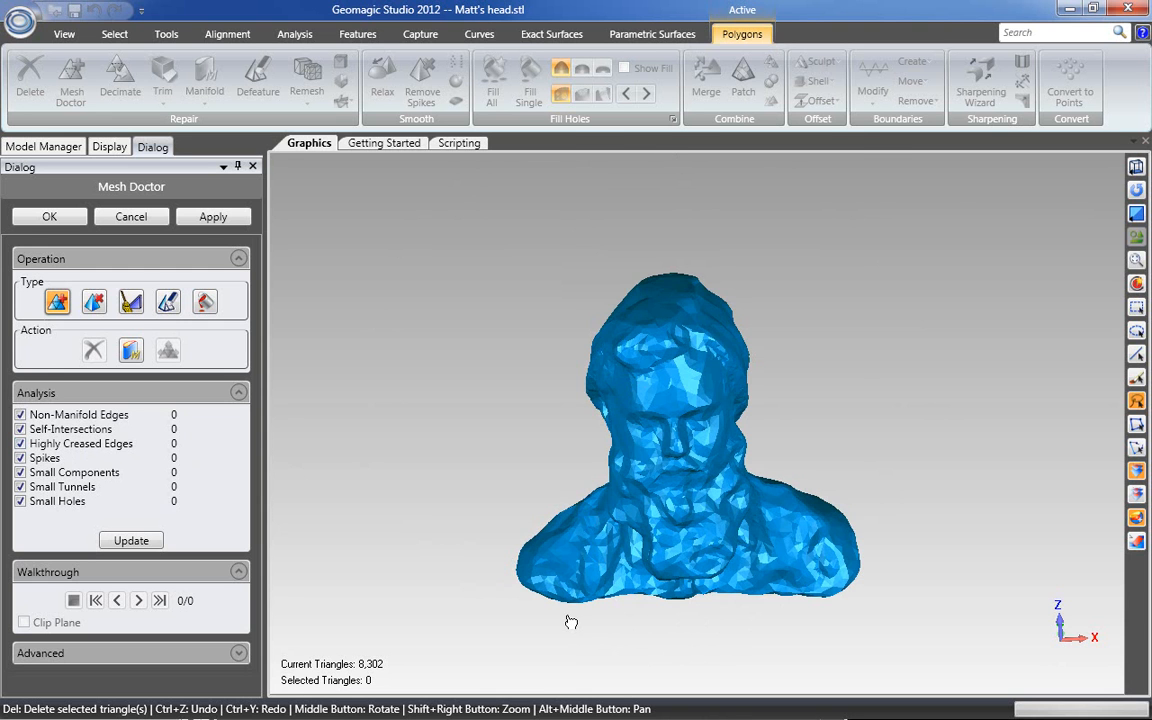
{"action": "scroll", "coordinate": [564, 622], "scroll_direction": "down", "scroll_amount": 1}
{"action": "scroll", "coordinate": [564, 622], "scroll_direction": "up", "scroll_amount": 8}
{"action": "middle_click_drag", "start_coordinate": [564, 622], "coordinate": [664, 544]}
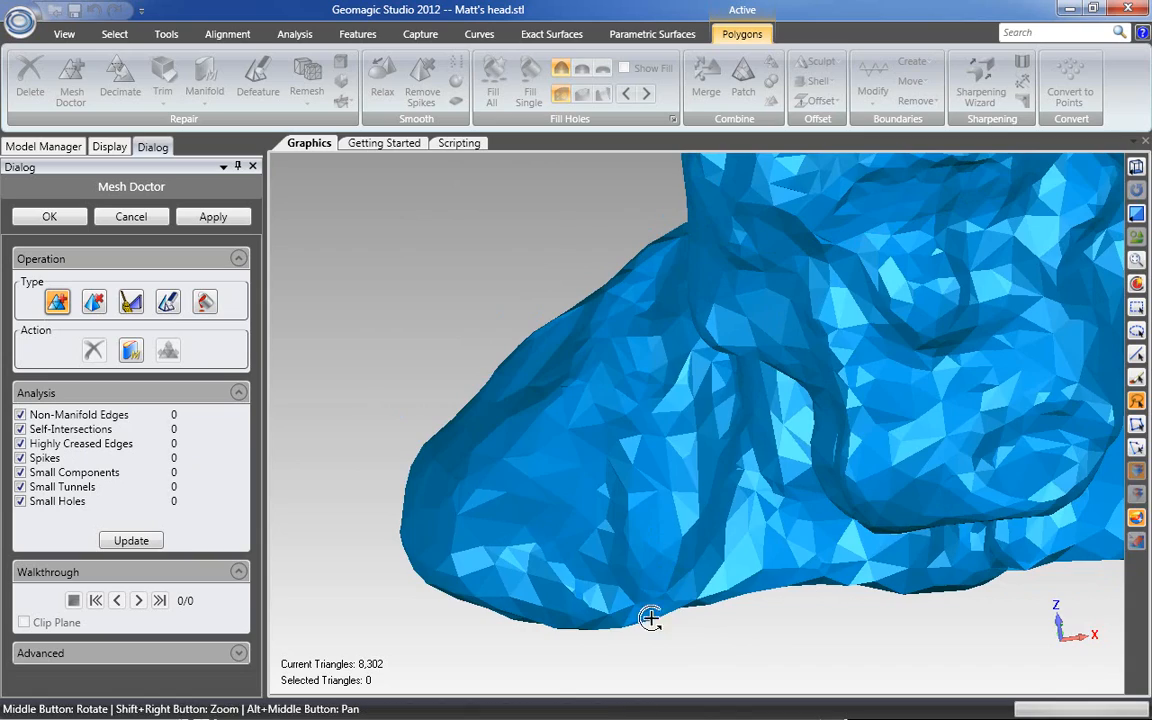
{"action": "middle_click_drag", "start_coordinate": [661, 625], "coordinate": [664, 595]}
{"action": "scroll", "coordinate": [697, 612], "scroll_direction": "down", "scroll_amount": 2}
{"action": "scroll", "coordinate": [691, 609], "scroll_direction": "up", "scroll_amount": 6}
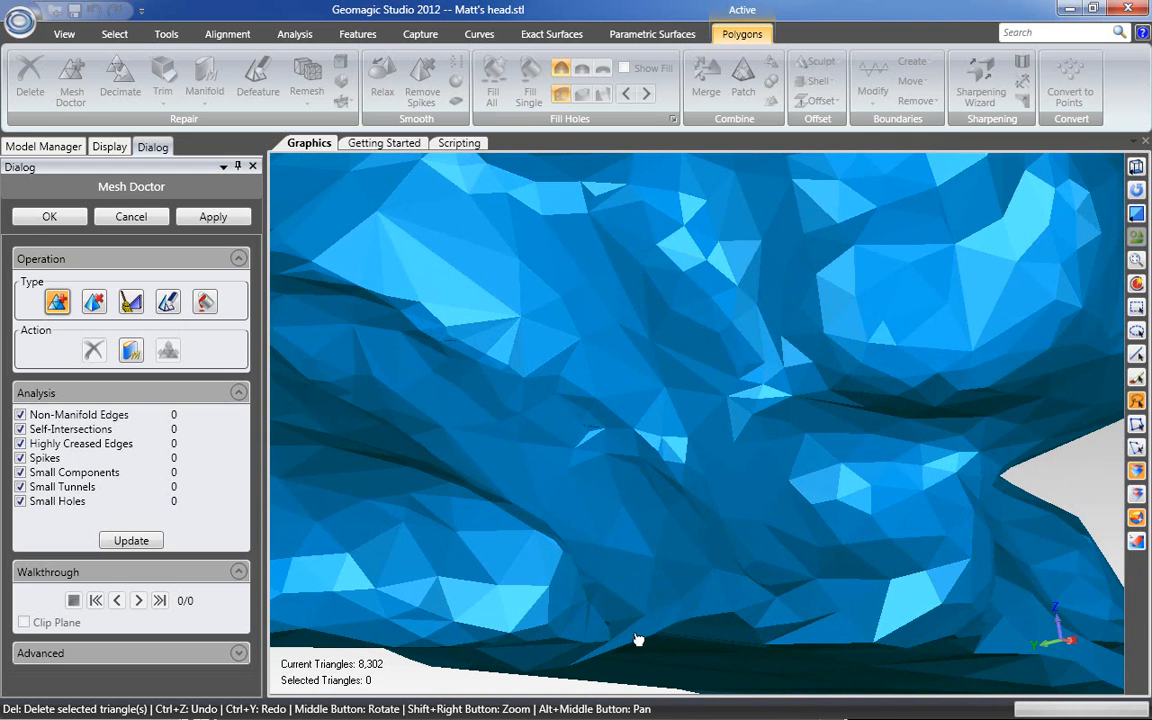
{"action": "middle_click_drag", "start_coordinate": [750, 519], "coordinate": [661, 588]}
{"action": "middle_click_drag", "start_coordinate": [735, 588], "coordinate": [550, 598]}
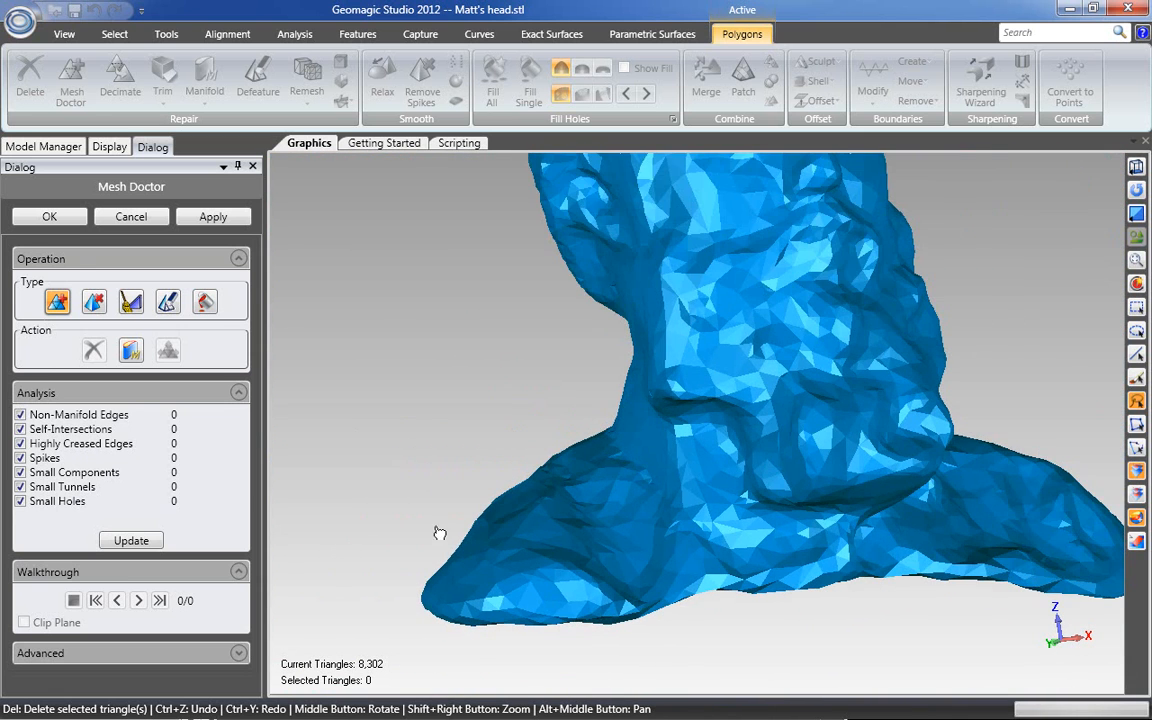
{"action": "left_click", "coordinate": [130, 217]}
Shell the entire bust mesh with the Smooth option at a thickness of 0.4035 in.
{"action": "middle_click_drag", "start_coordinate": [540, 525], "coordinate": [520, 510]}
{"action": "middle_click_drag", "start_coordinate": [710, 321], "coordinate": [755, 306]}
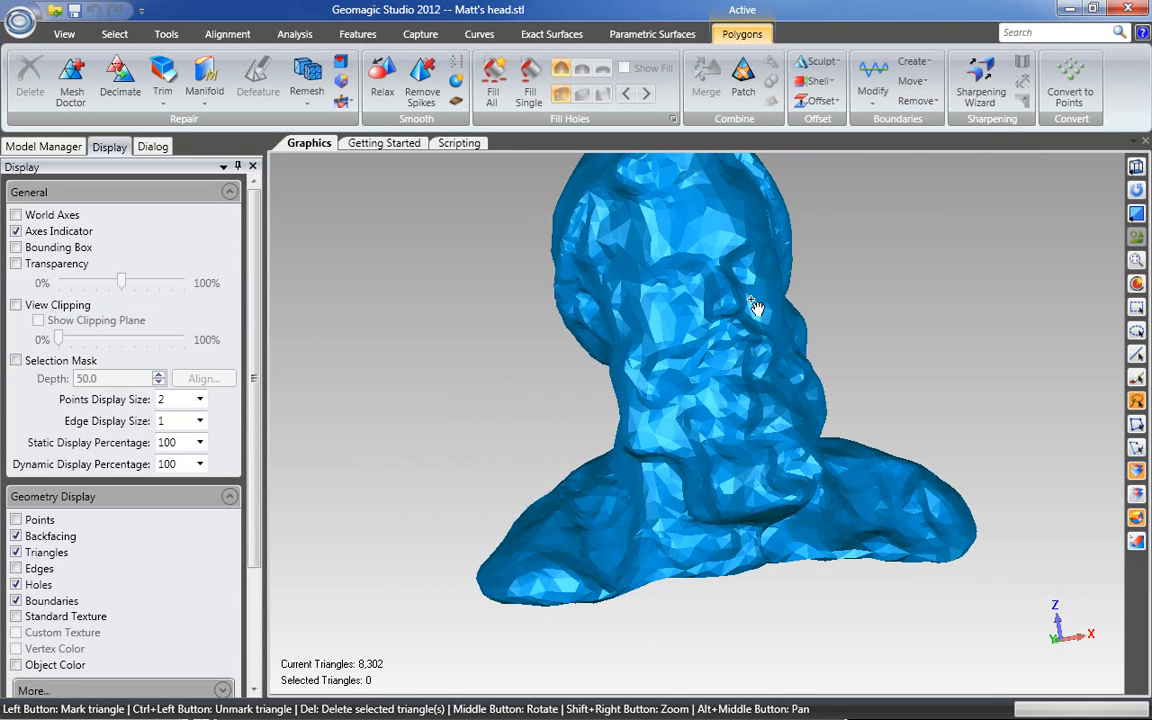
{"action": "left_click", "coordinate": [820, 81]}
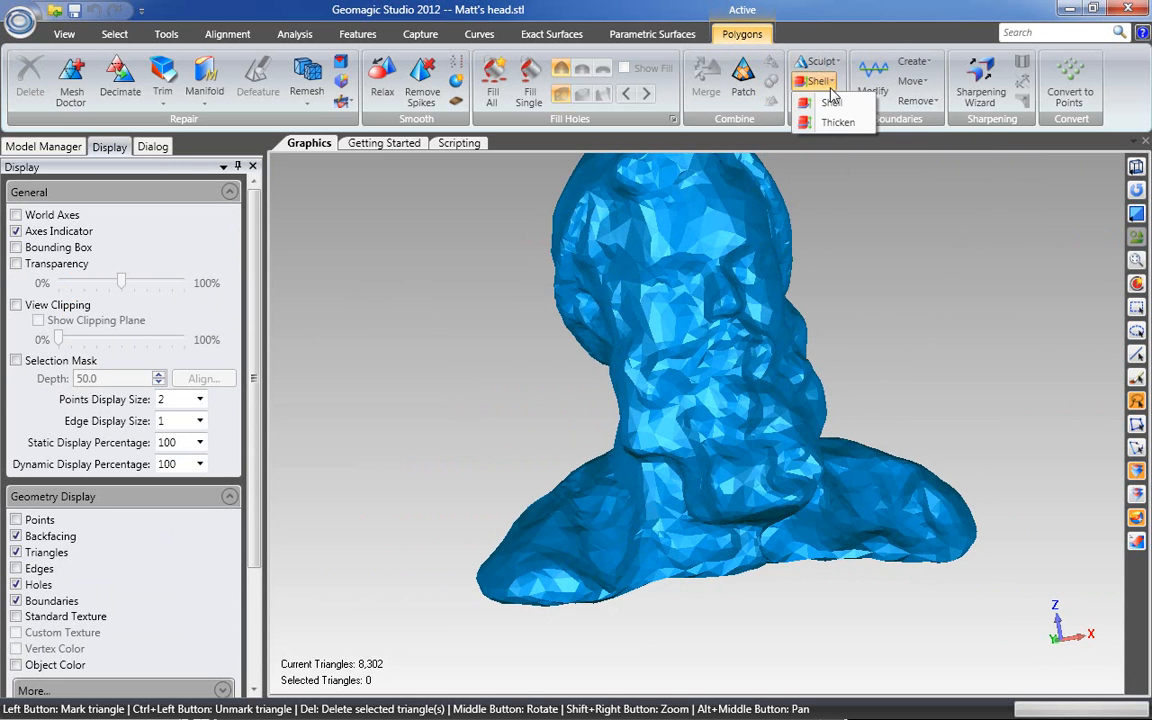
{"action": "left_click", "coordinate": [832, 103]}
{"action": "middle_click_drag", "start_coordinate": [700, 360], "coordinate": [797, 384]}
{"action": "middle_click_drag", "start_coordinate": [797, 540], "coordinate": [818, 272]}
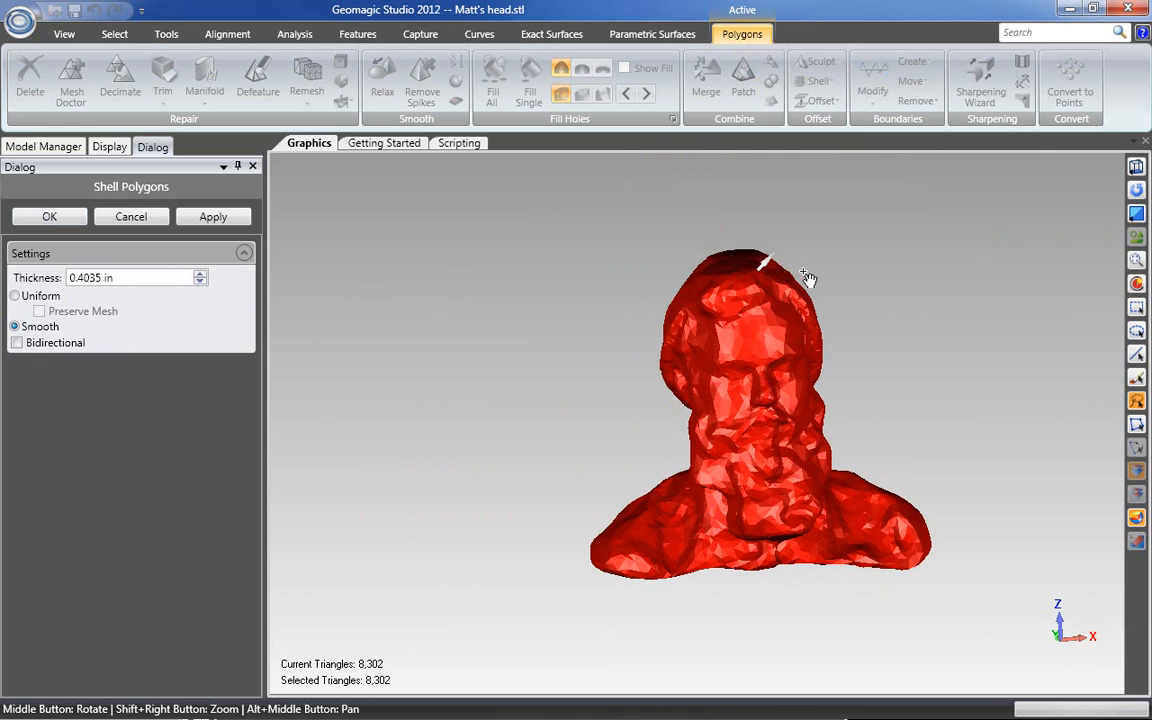
{"action": "scroll", "coordinate": [813, 266], "scroll_direction": "up", "scroll_amount": 2}
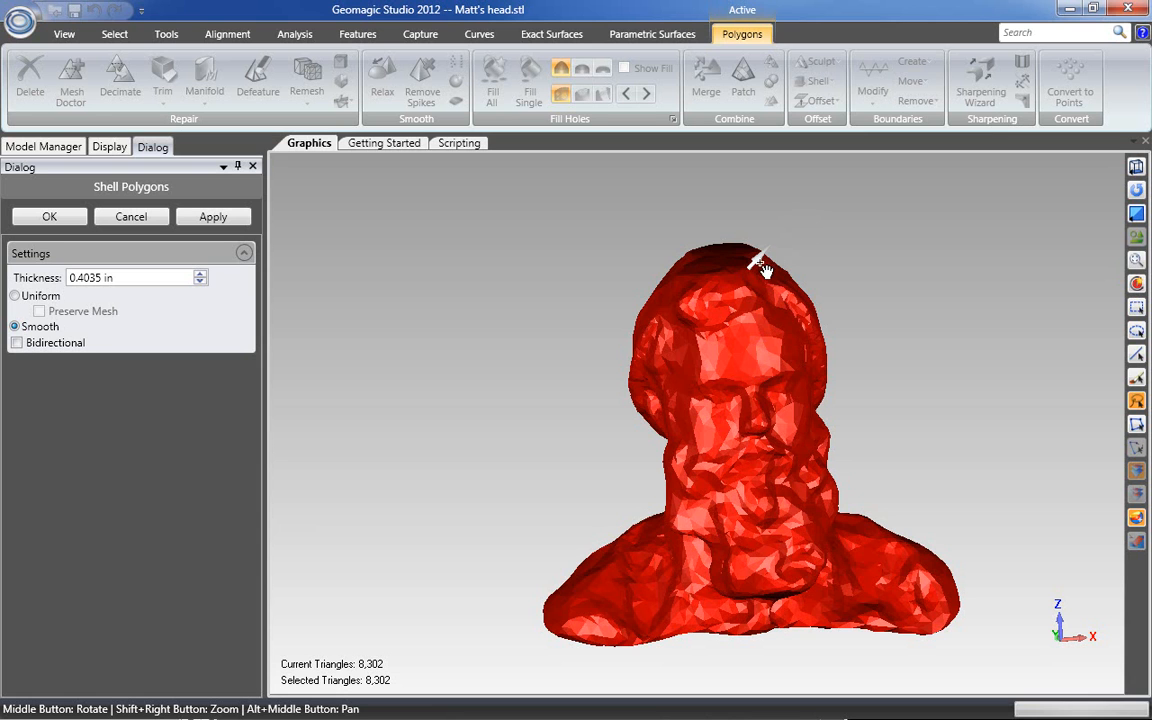
{"action": "left_click", "coordinate": [221, 218]}
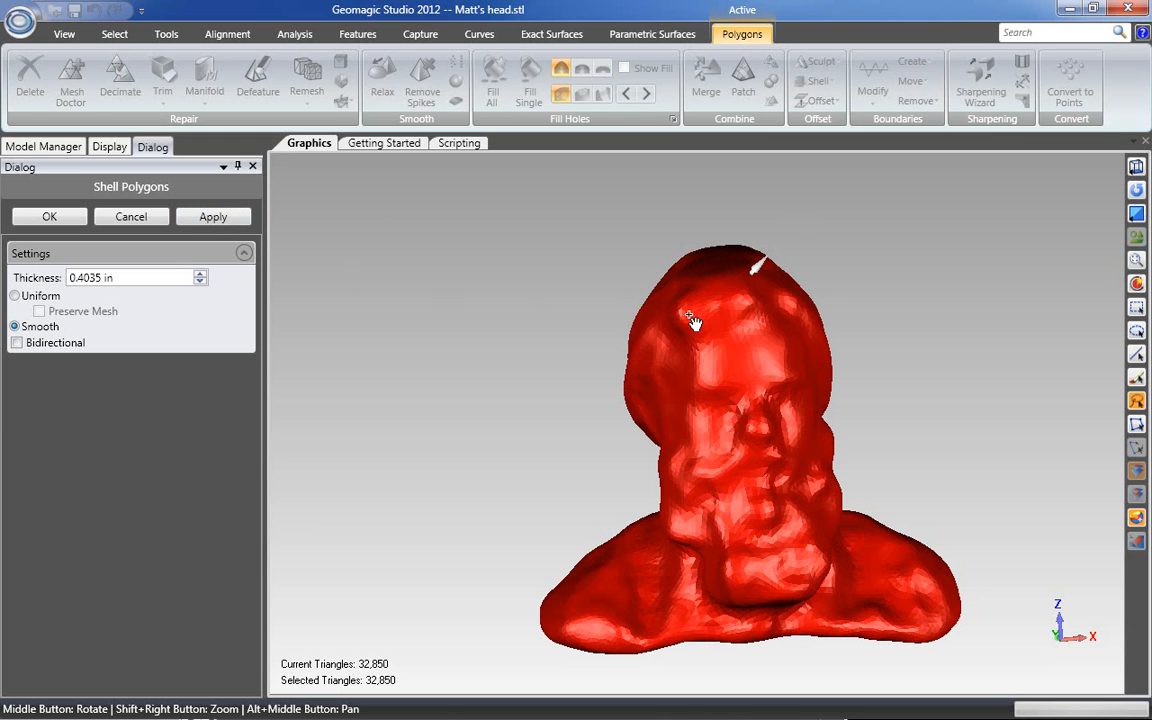
Set the shell thickness to -0.4035 in and reapply the Smooth shell.
{"action": "left_click", "coordinate": [72, 280]}
{"action": "type", "text": "-"}
{"action": "left_click", "coordinate": [213, 217]}
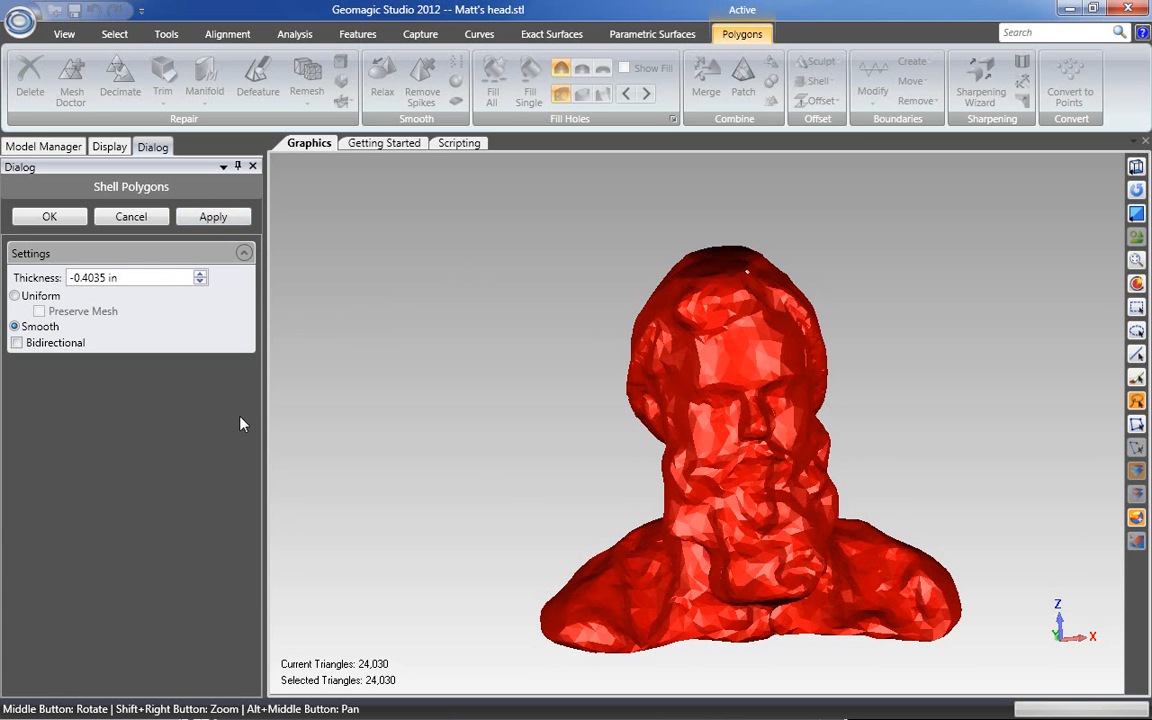
Apply the shell with the Uniform option and examine the lower edge of the shoulder.
{"action": "left_click", "coordinate": [36, 298]}
{"action": "left_click", "coordinate": [212, 218]}
{"action": "middle_click_drag", "start_coordinate": [516, 485], "coordinate": [680, 338]}
{"action": "scroll", "coordinate": [686, 345], "scroll_direction": "down", "scroll_amount": 3}
{"action": "scroll", "coordinate": [595, 580], "scroll_direction": "up", "scroll_amount": 5}
{"action": "mouse_move", "coordinate": [607, 527]}
{"action": "middle_mouse_down"}
{"action": "mouse_move", "coordinate": [856, 535]}
{"action": "mouse_move", "coordinate": [658, 543]}
{"action": "mouse_move", "coordinate": [590, 503]}
{"action": "mouse_move", "coordinate": [478, 525]}
{"action": "mouse_move", "coordinate": [643, 507]}
{"action": "mouse_move", "coordinate": [691, 546]}
{"action": "mouse_move", "coordinate": [663, 483]}
{"action": "mouse_move", "coordinate": [665, 509]}
{"action": "mouse_move", "coordinate": [710, 458]}
{"action": "middle_mouse_up"}
{"action": "scroll", "coordinate": [650, 543], "scroll_direction": "down", "scroll_amount": 3}
{"action": "scroll", "coordinate": [643, 535], "scroll_direction": "up", "scroll_amount": 4}
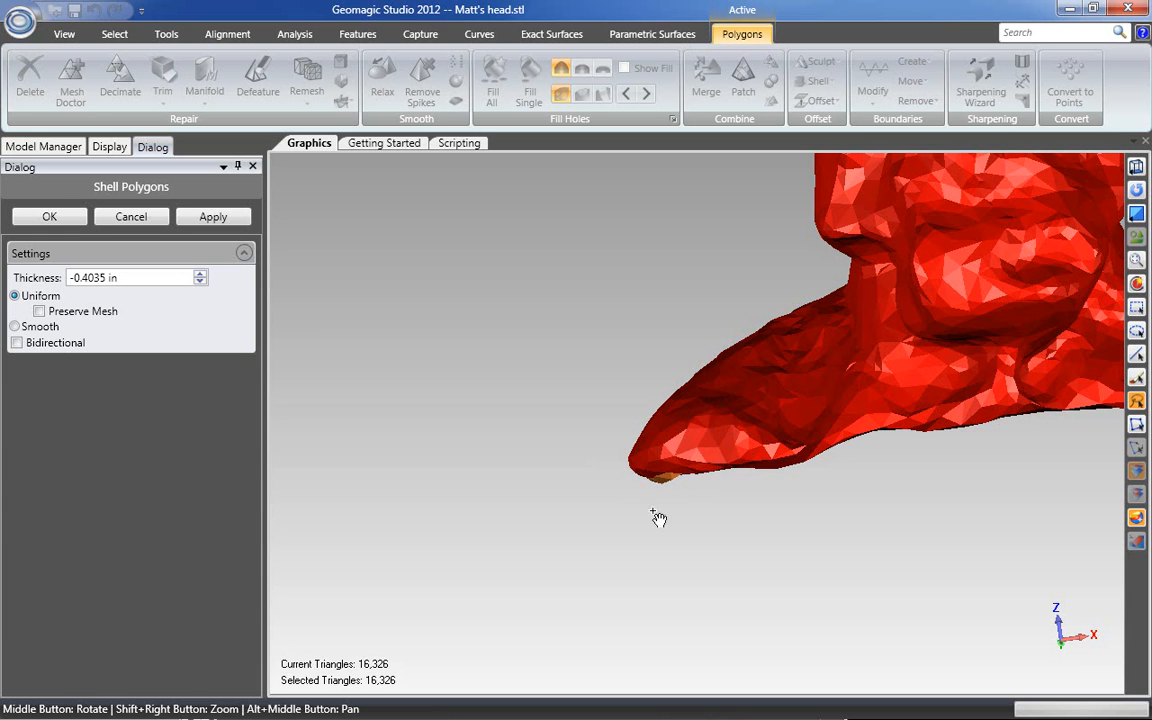
{"action": "scroll", "coordinate": [630, 561], "scroll_direction": "down", "scroll_amount": 2}
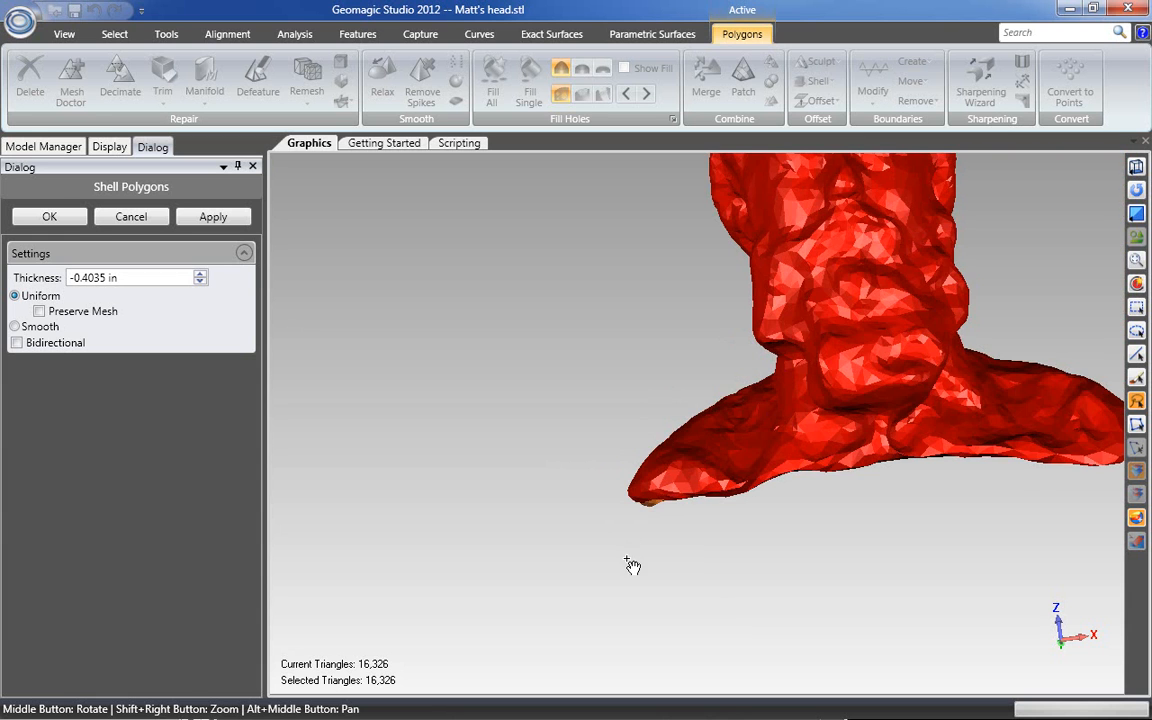
{"action": "scroll", "coordinate": [656, 561], "scroll_direction": "down", "scroll_amount": 1}
{"action": "scroll", "coordinate": [806, 263], "scroll_direction": "up", "scroll_amount": 2}
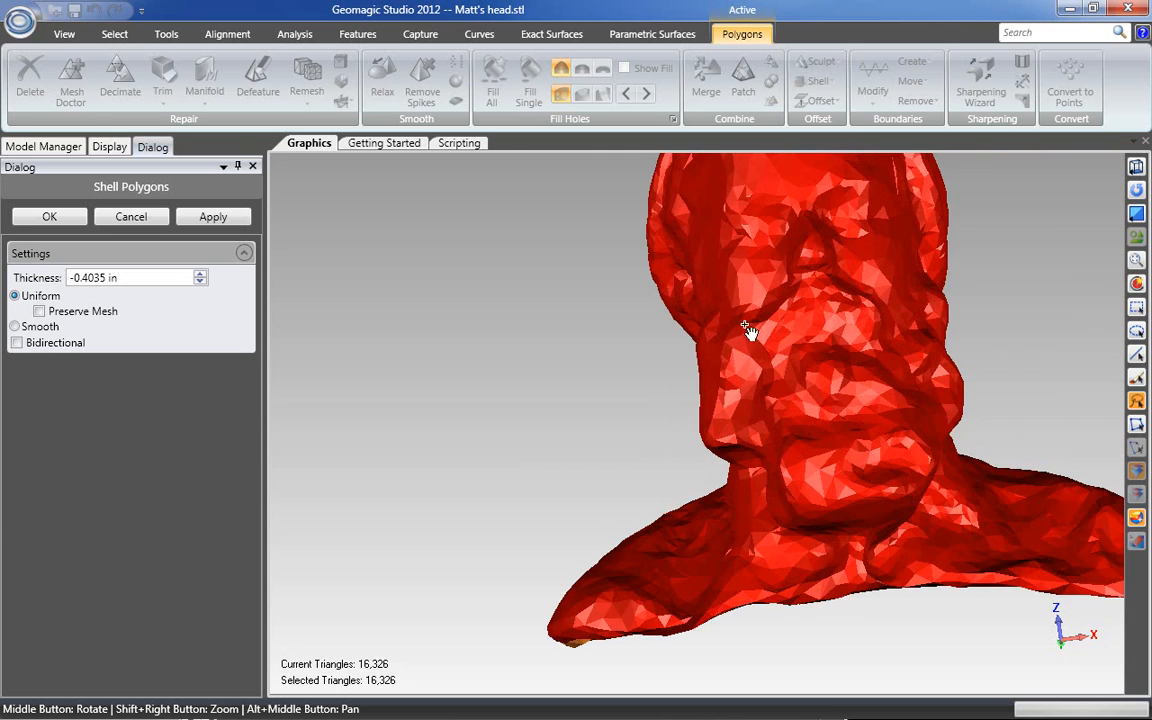
{"action": "scroll", "coordinate": [746, 316], "scroll_direction": "down", "scroll_amount": 2}
Enable view clipping, section the bust slightly before its midpoint and examine the shell wall at the shoulder tip.
{"action": "left_click", "coordinate": [110, 147]}
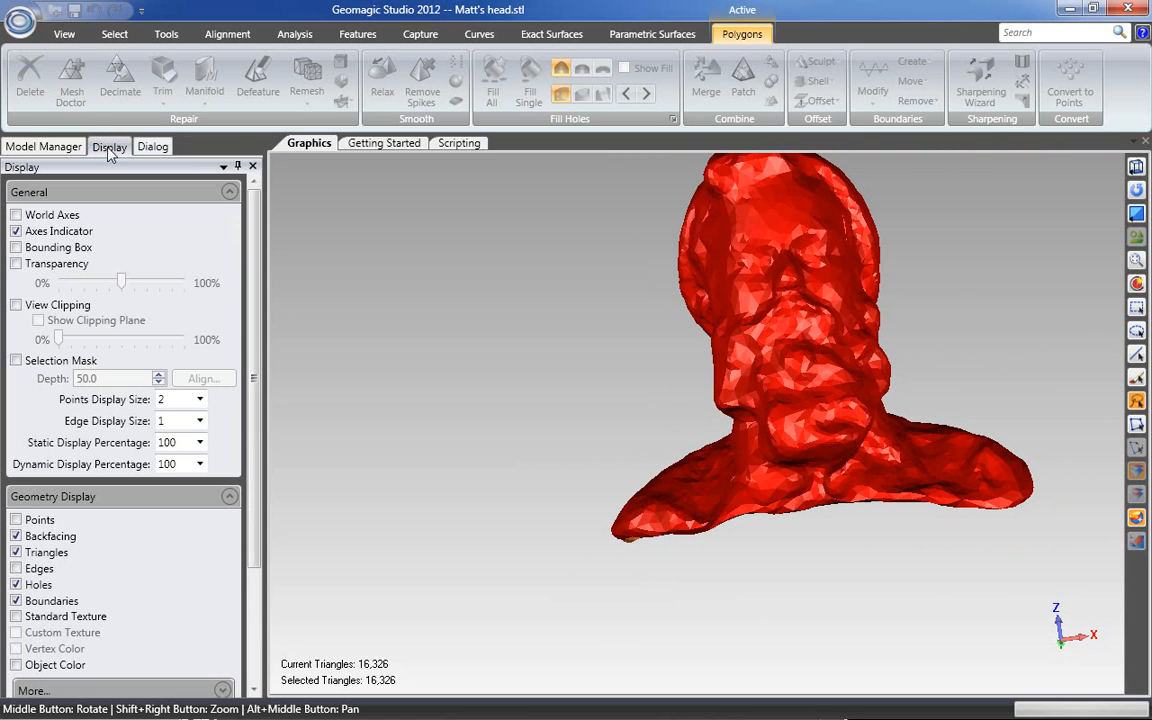
{"action": "left_click", "coordinate": [41, 308]}
{"action": "left_click_drag", "start_coordinate": [58, 341], "coordinate": [113, 340]}
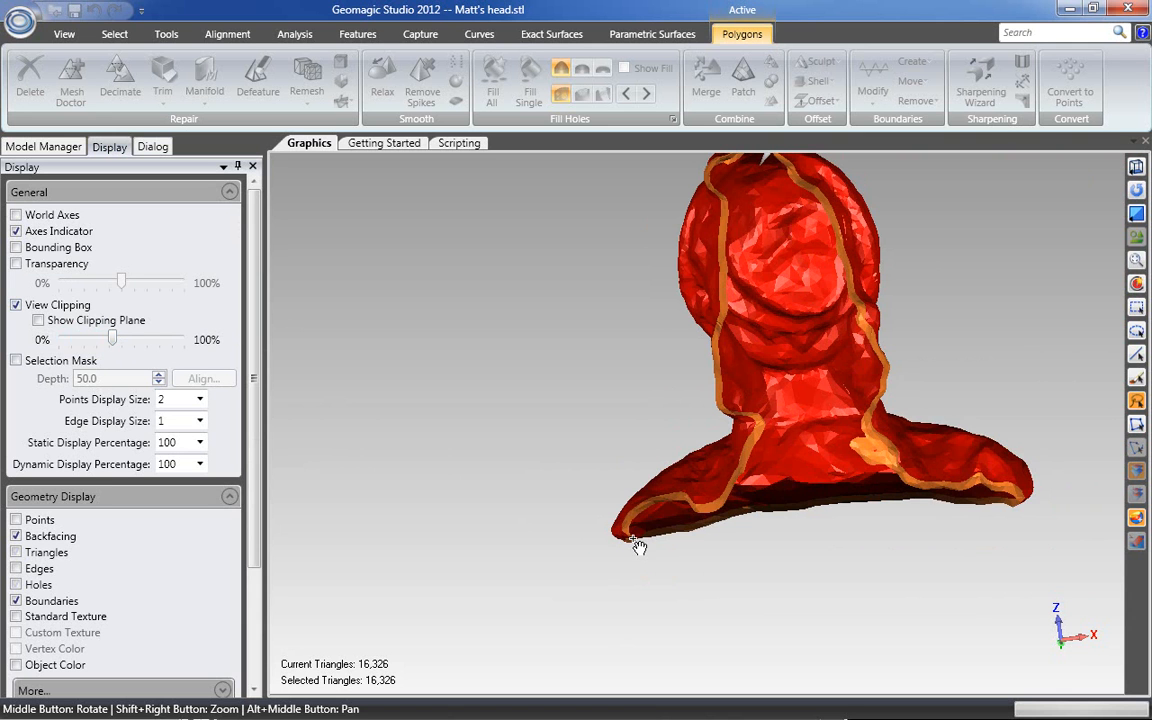
{"action": "scroll", "coordinate": [638, 545], "scroll_direction": "down", "scroll_amount": 2}
{"action": "scroll", "coordinate": [632, 545], "scroll_direction": "up", "scroll_amount": 5}
{"action": "middle_click_drag", "start_coordinate": [632, 543], "coordinate": [814, 487]}
{"action": "middle_click_drag", "start_coordinate": [612, 490], "coordinate": [632, 468]}
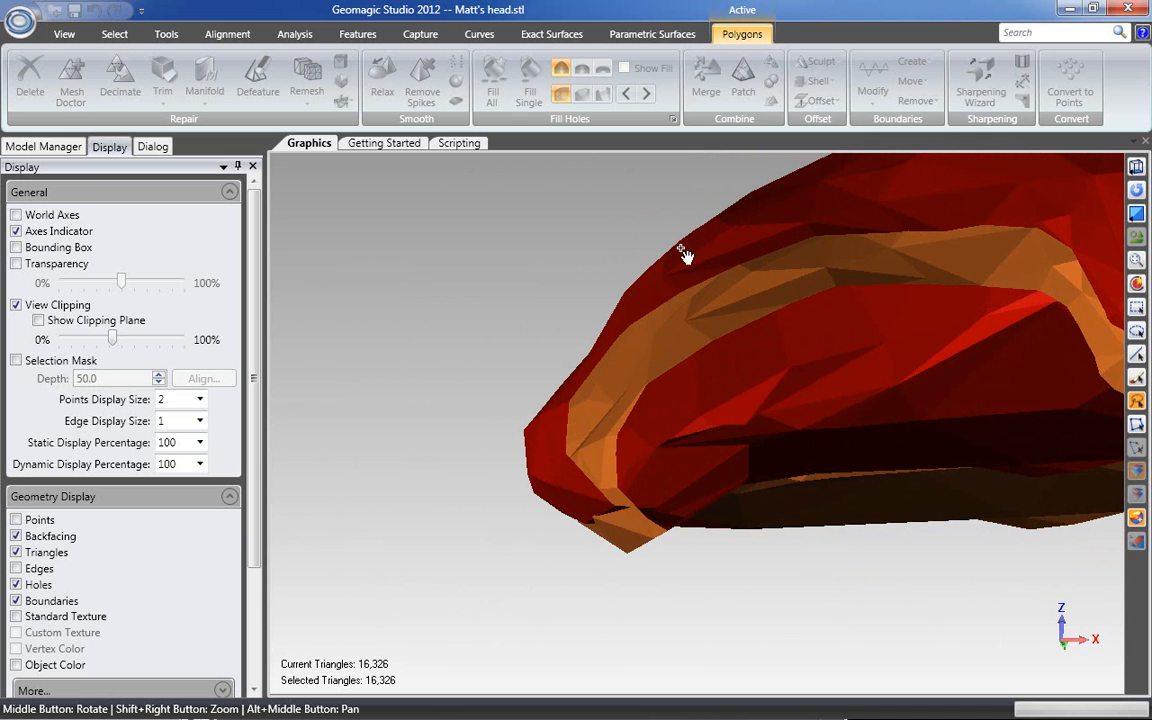
{"action": "middle_click_drag", "start_coordinate": [697, 536], "coordinate": [697, 572]}
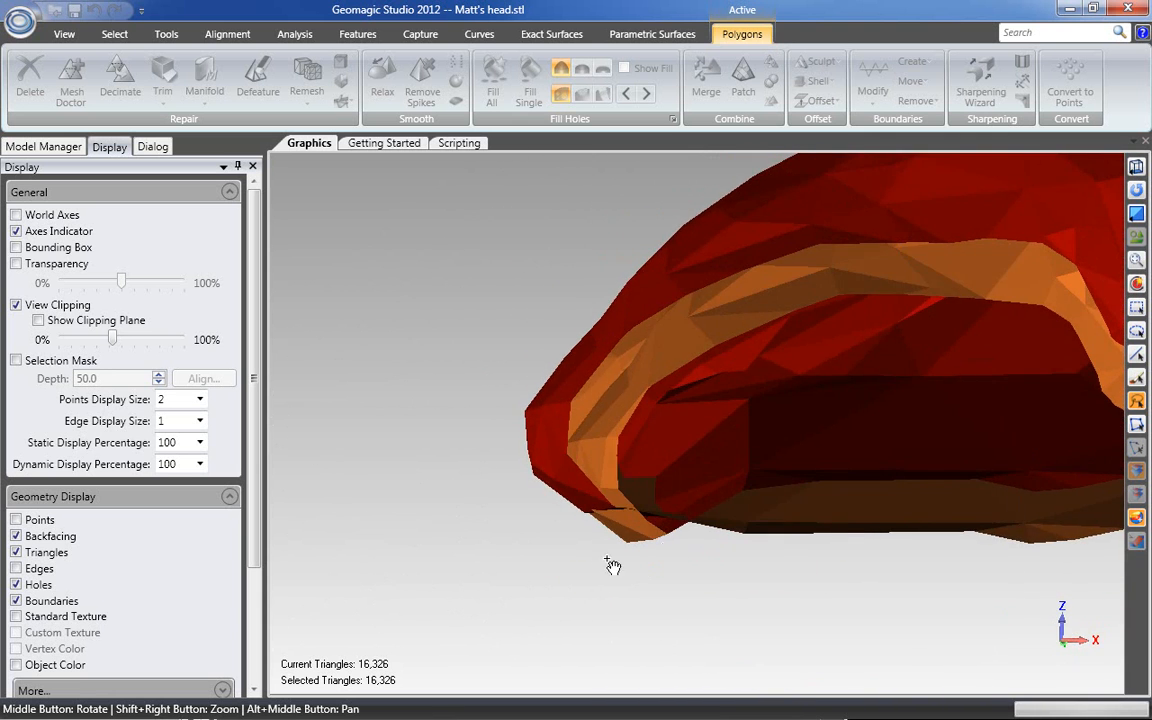
{"action": "scroll", "coordinate": [640, 560], "scroll_direction": "down", "scroll_amount": 6}
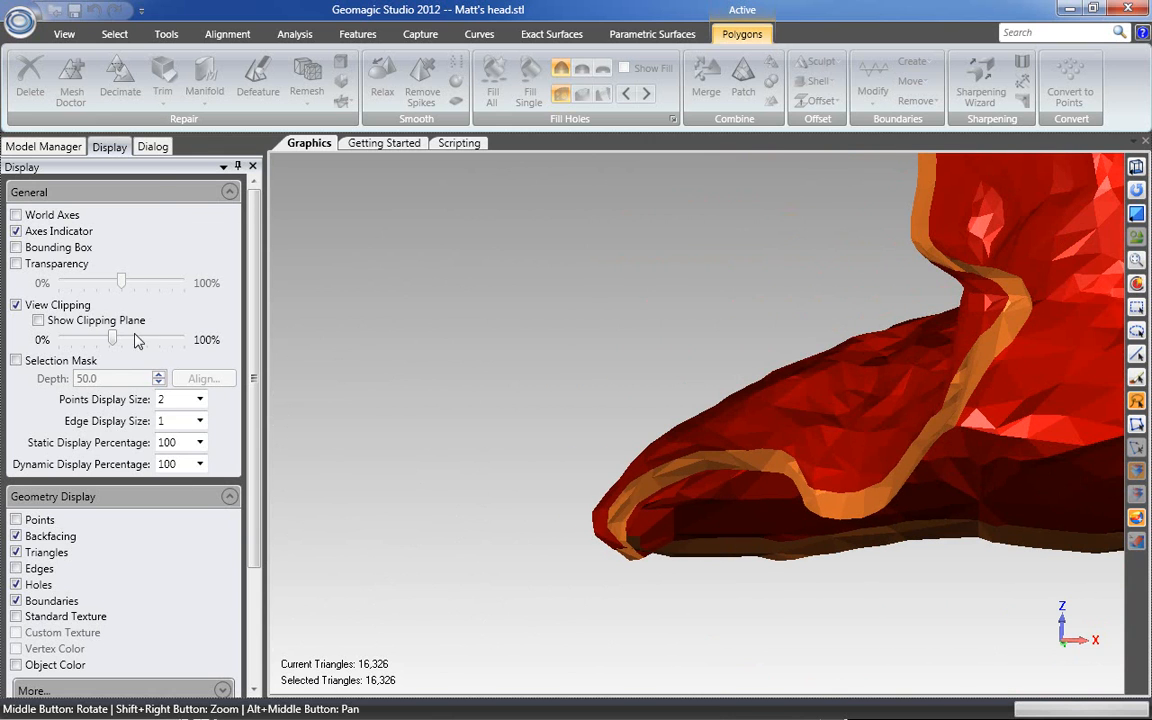
Reapply the shell with the Smooth option and examine the sectioned walls of the head and shoulders.
{"action": "left_click", "coordinate": [152, 147]}
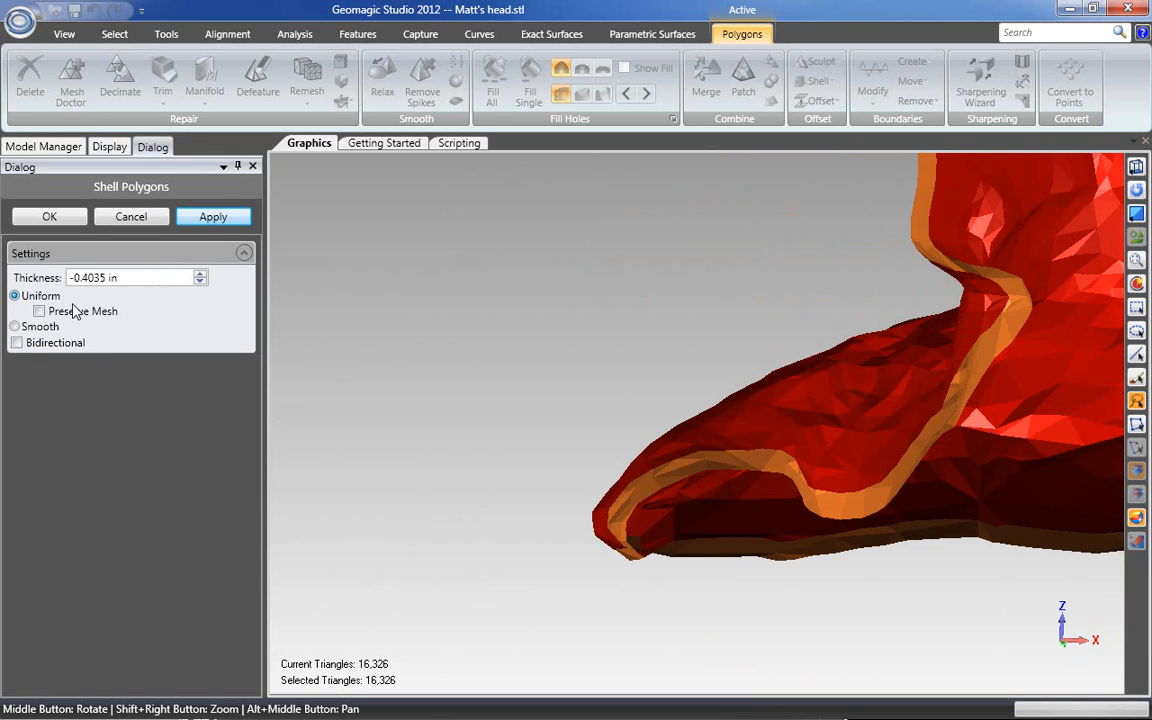
{"action": "left_click", "coordinate": [40, 330]}
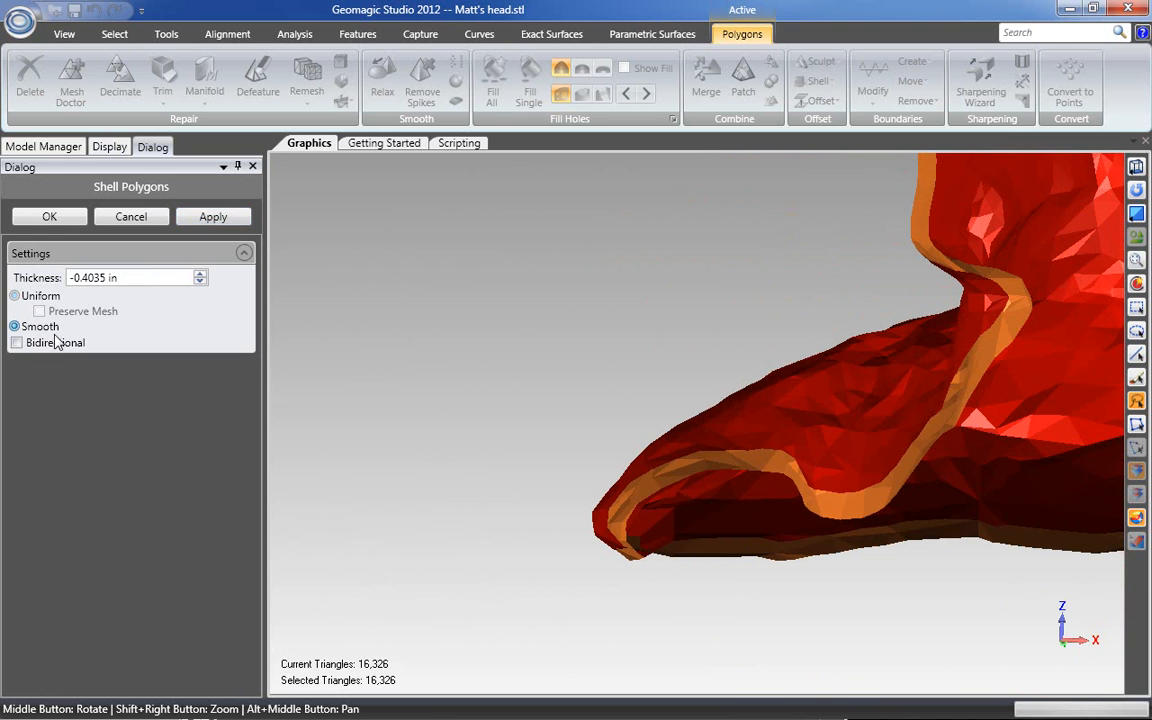
{"action": "left_click", "coordinate": [211, 219]}
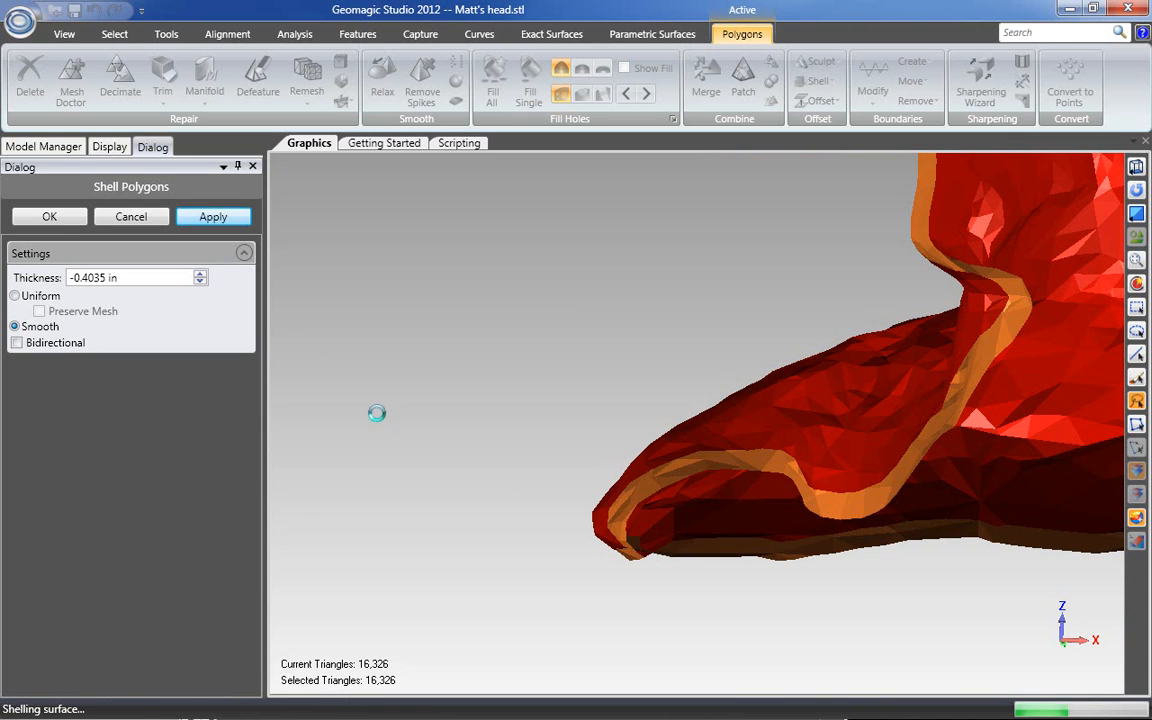
{"action": "middle_click_drag", "start_coordinate": [565, 580], "coordinate": [613, 444]}
{"action": "middle_click_drag", "start_coordinate": [649, 318], "coordinate": [660, 460]}
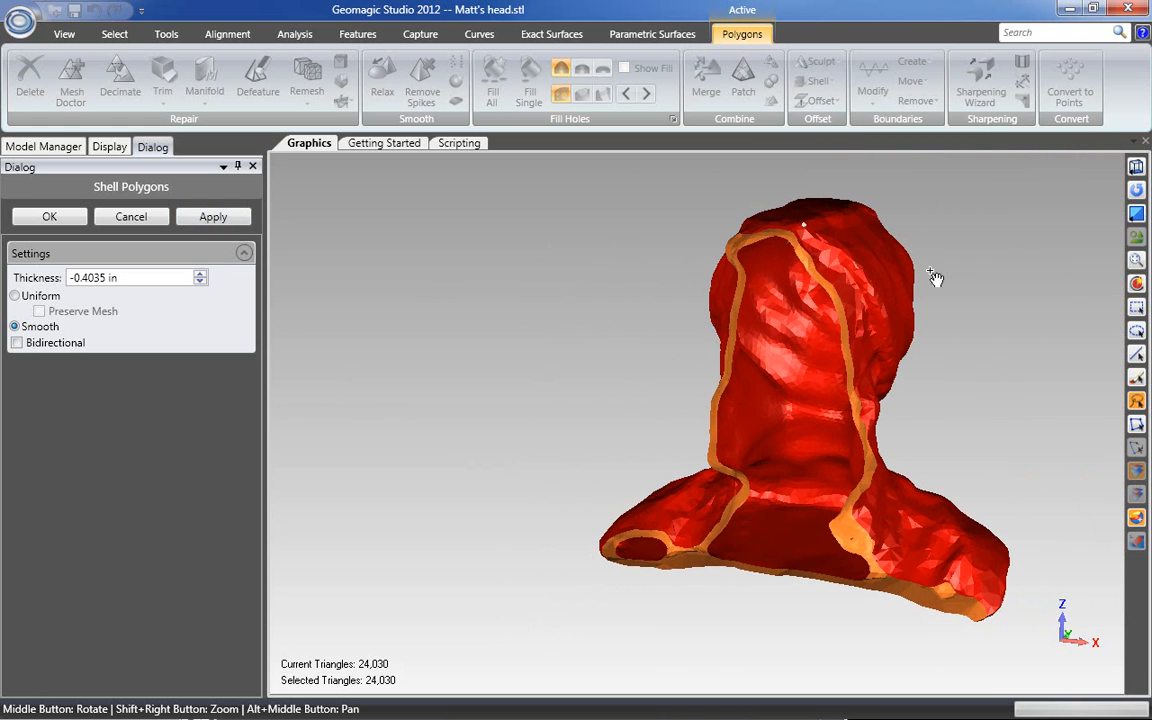
{"action": "middle_click_drag", "start_coordinate": [643, 506], "coordinate": [748, 445]}
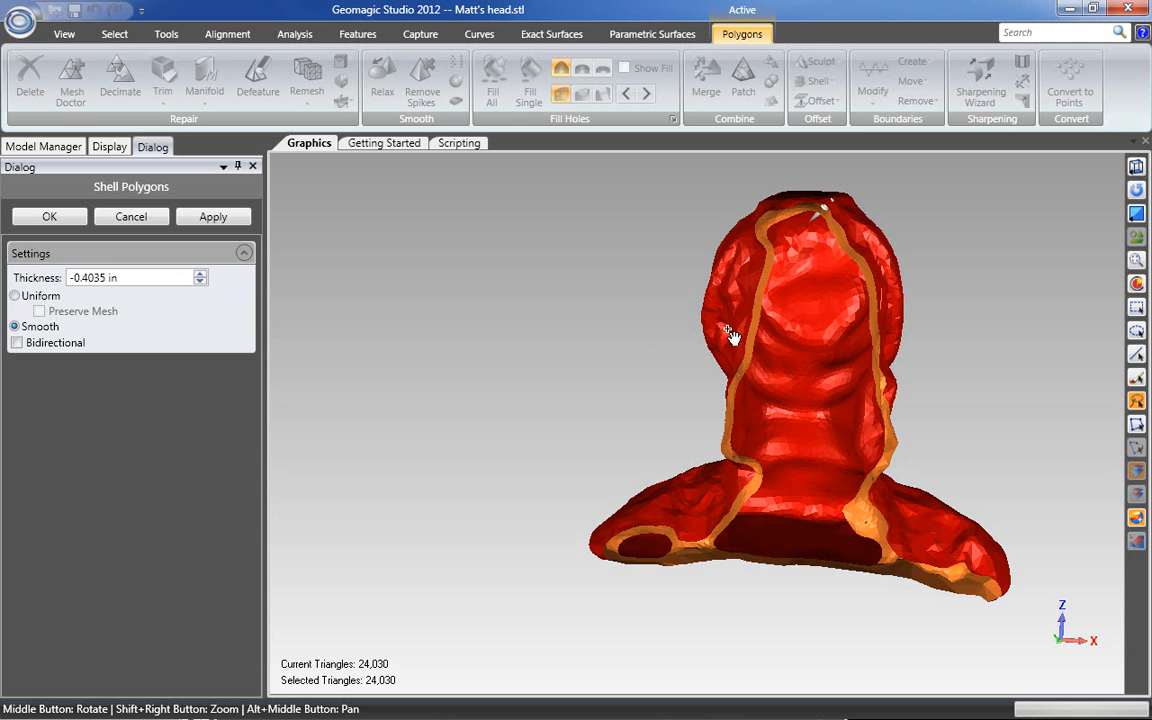
{"action": "scroll", "coordinate": [764, 331], "scroll_direction": "up", "scroll_amount": 5}
{"action": "scroll", "coordinate": [757, 323], "scroll_direction": "up", "scroll_amount": 3}
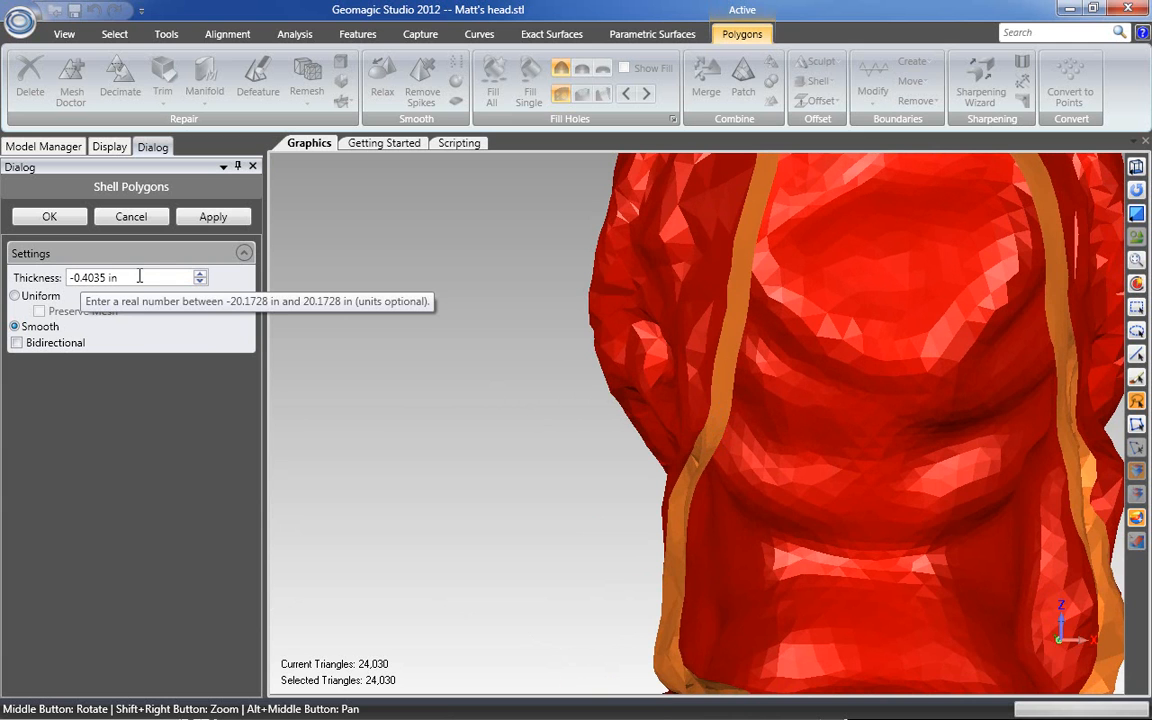
{"action": "scroll", "coordinate": [620, 358], "scroll_direction": "down", "scroll_amount": 5}
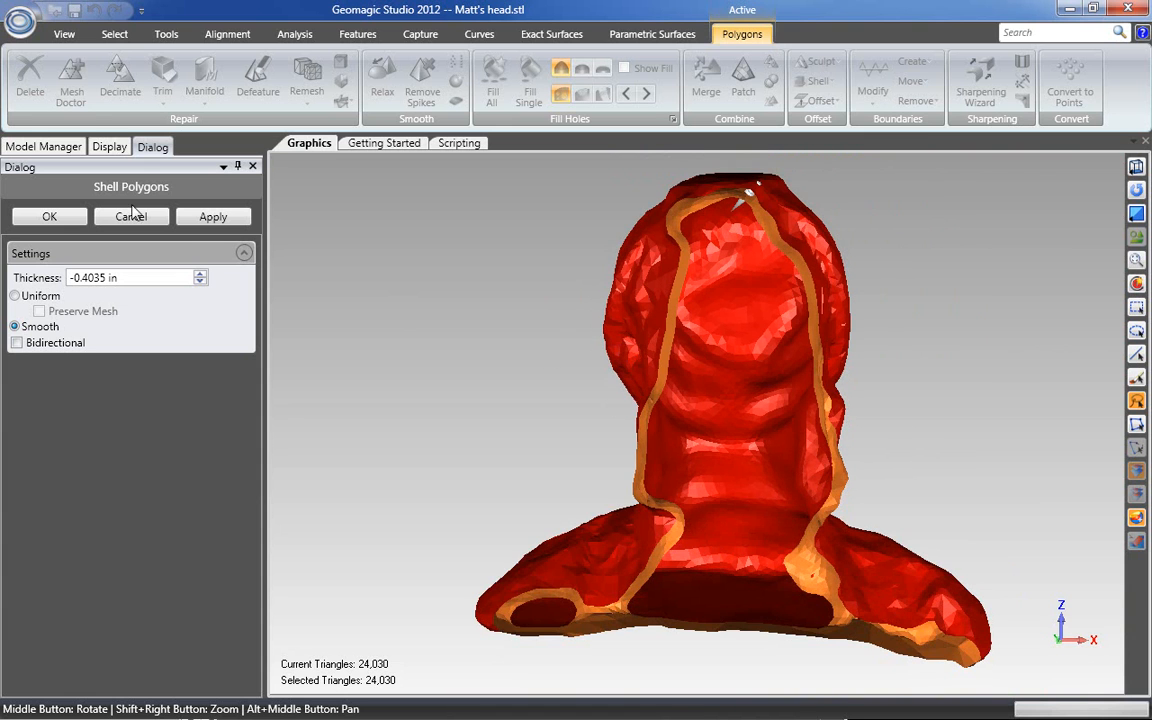
Sweep the clipping section deeper and back toward the face to examine the shell at different depths.
{"action": "left_click", "coordinate": [109, 147]}
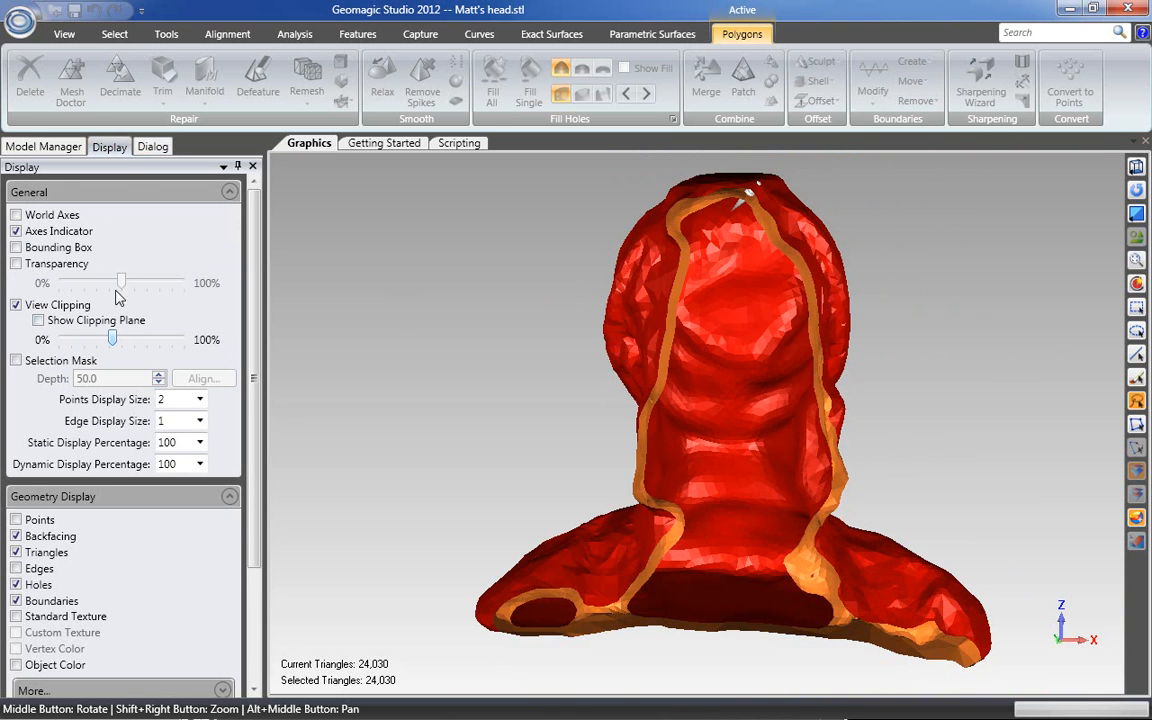
{"action": "left_click_drag", "start_coordinate": [113, 340], "coordinate": [140, 341]}
{"action": "middle_click_drag", "start_coordinate": [545, 372], "coordinate": [617, 347]}
{"action": "left_click_drag", "start_coordinate": [143, 339], "coordinate": [90, 340]}
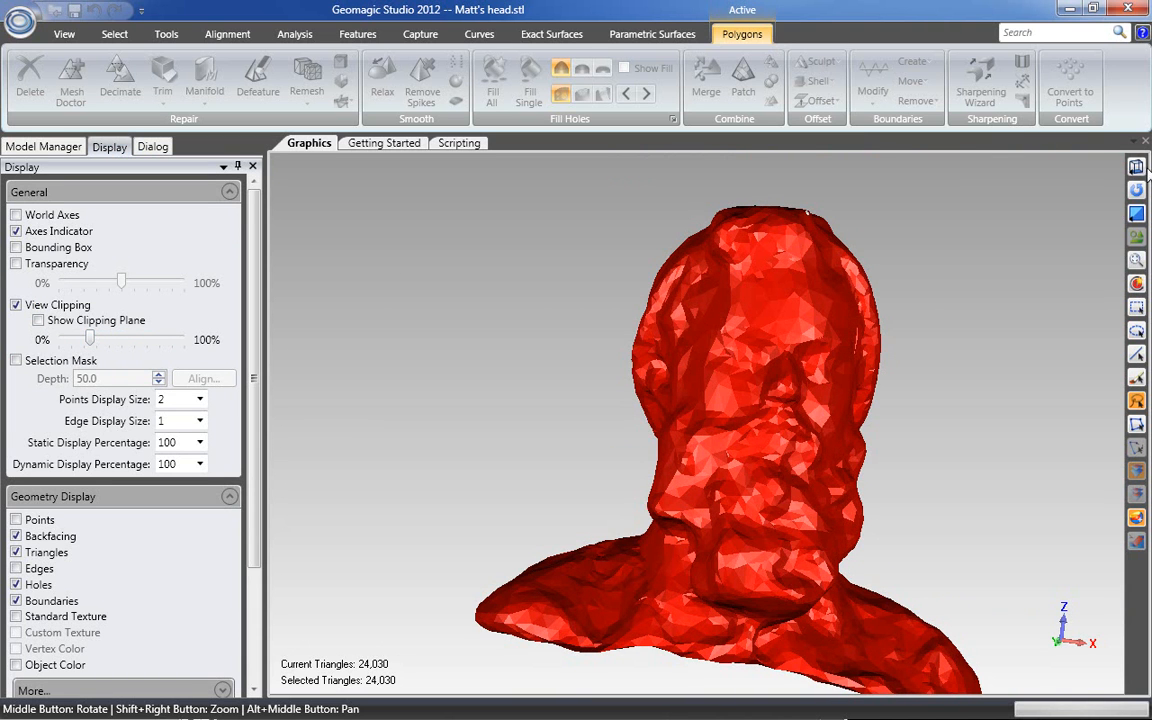
Switch to a side view, section the bust near its middle and examine the hollow interior and wall.
{"action": "left_click", "coordinate": [984, 160]}
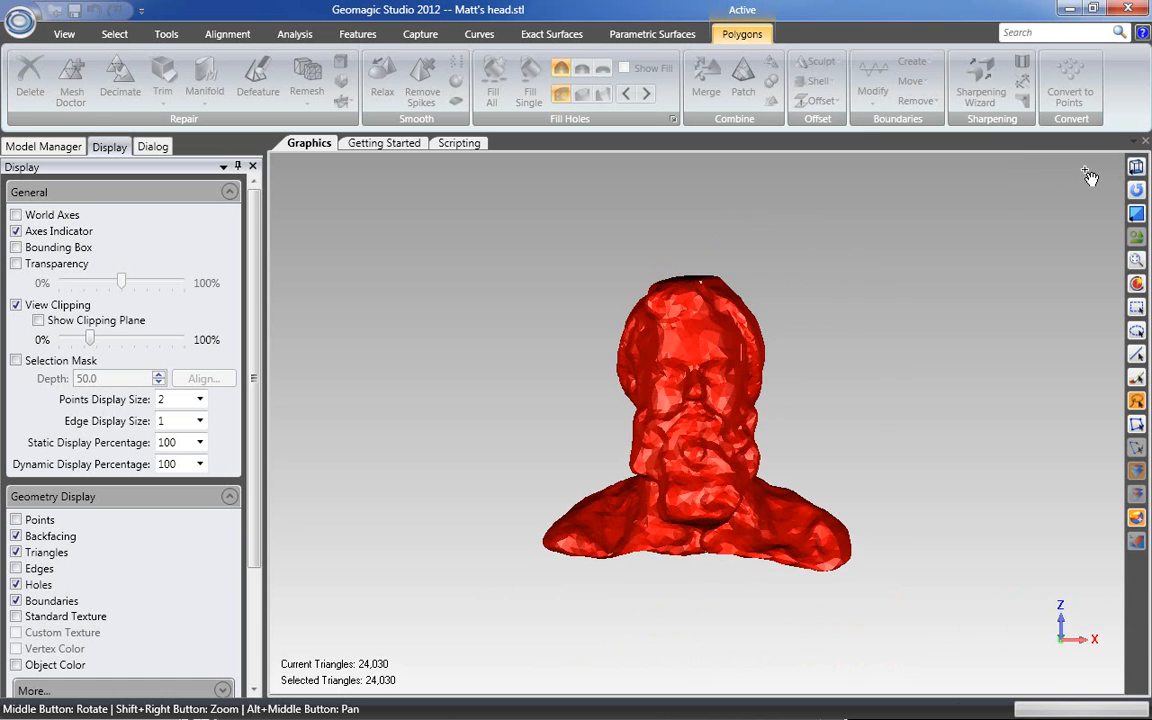
{"action": "left_click", "coordinate": [1044, 170]}
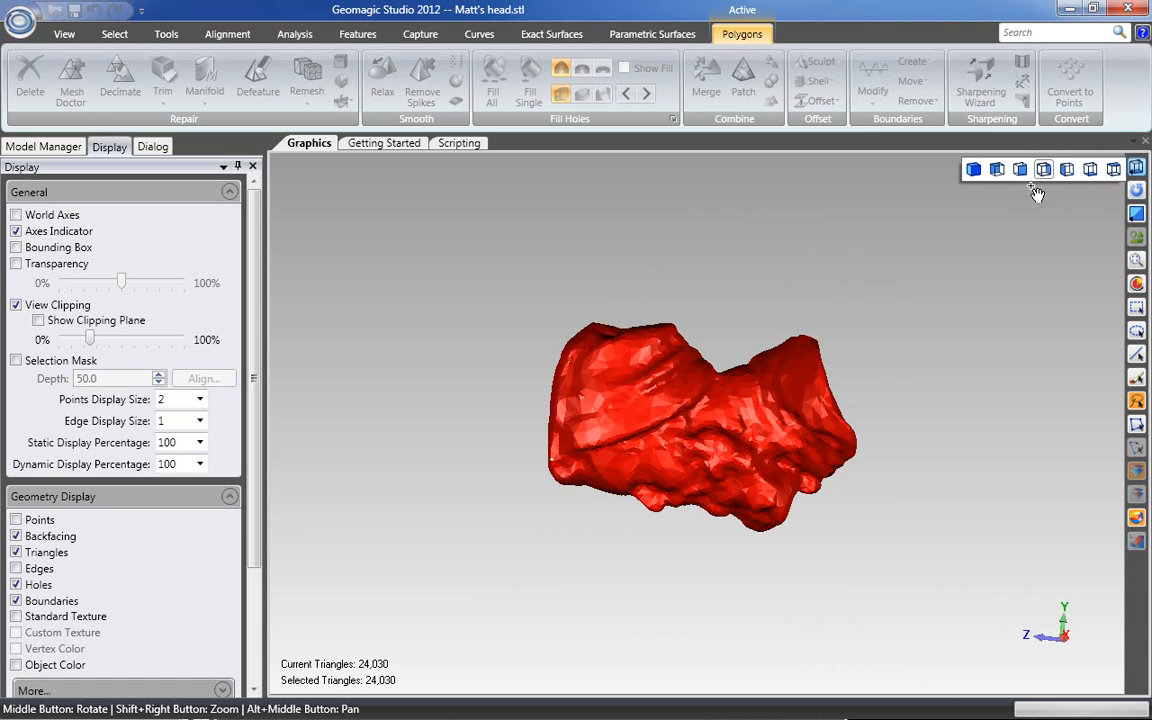
{"action": "left_click_drag", "start_coordinate": [90, 342], "coordinate": [108, 342]}
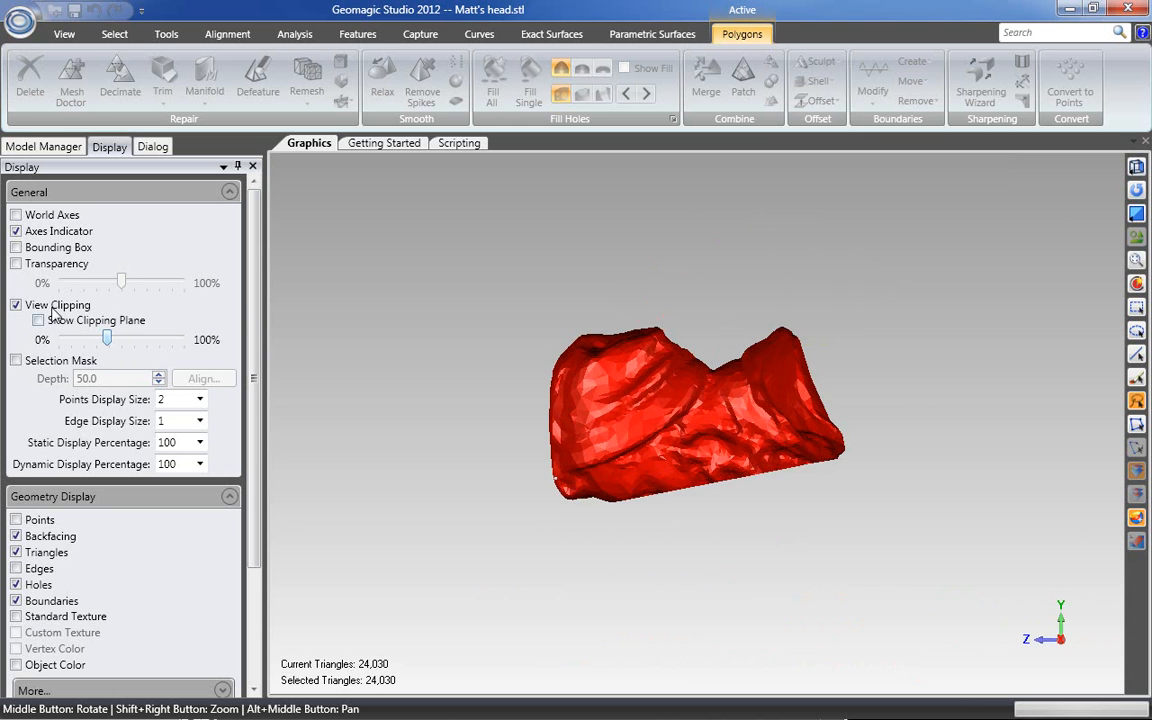
{"action": "left_click_drag", "start_coordinate": [107, 340], "coordinate": [118, 340]}
{"action": "middle_click_drag", "start_coordinate": [526, 436], "coordinate": [535, 369]}
{"action": "scroll", "coordinate": [671, 449], "scroll_direction": "down", "scroll_amount": 3}
{"action": "scroll", "coordinate": [664, 456], "scroll_direction": "up", "scroll_amount": 7}
{"action": "middle_click_drag", "start_coordinate": [685, 452], "coordinate": [614, 490]}
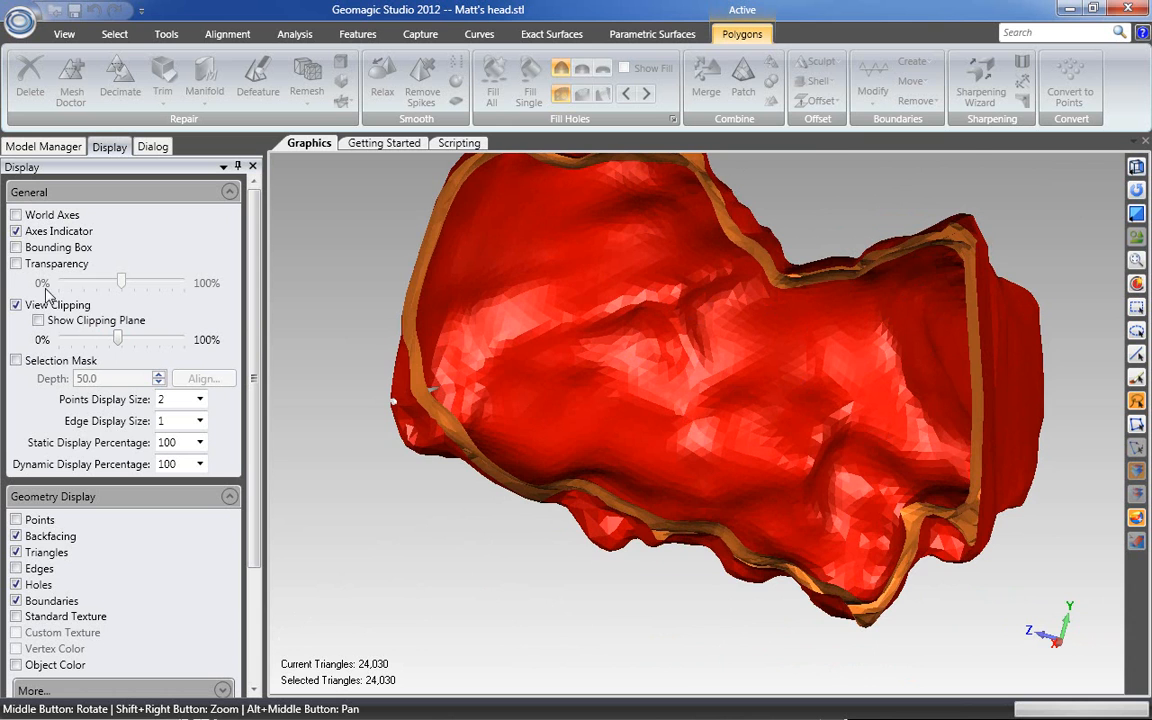
Turn off view clipping and accept the shell on the bust.
{"action": "left_click", "coordinate": [36, 306]}
{"action": "middle_click_drag", "start_coordinate": [650, 240], "coordinate": [802, 268]}
{"action": "scroll", "coordinate": [699, 339], "scroll_direction": "down", "scroll_amount": 5}
{"action": "middle_click_drag", "start_coordinate": [699, 339], "coordinate": [625, 301]}
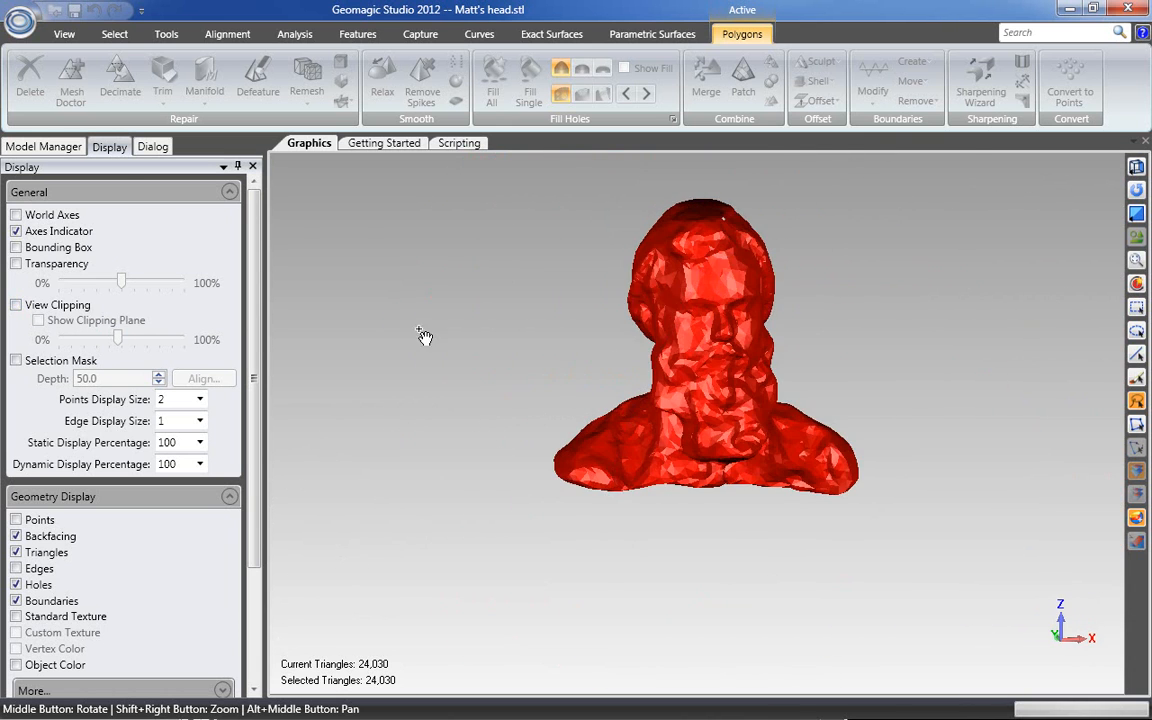
{"action": "left_click", "coordinate": [148, 146]}
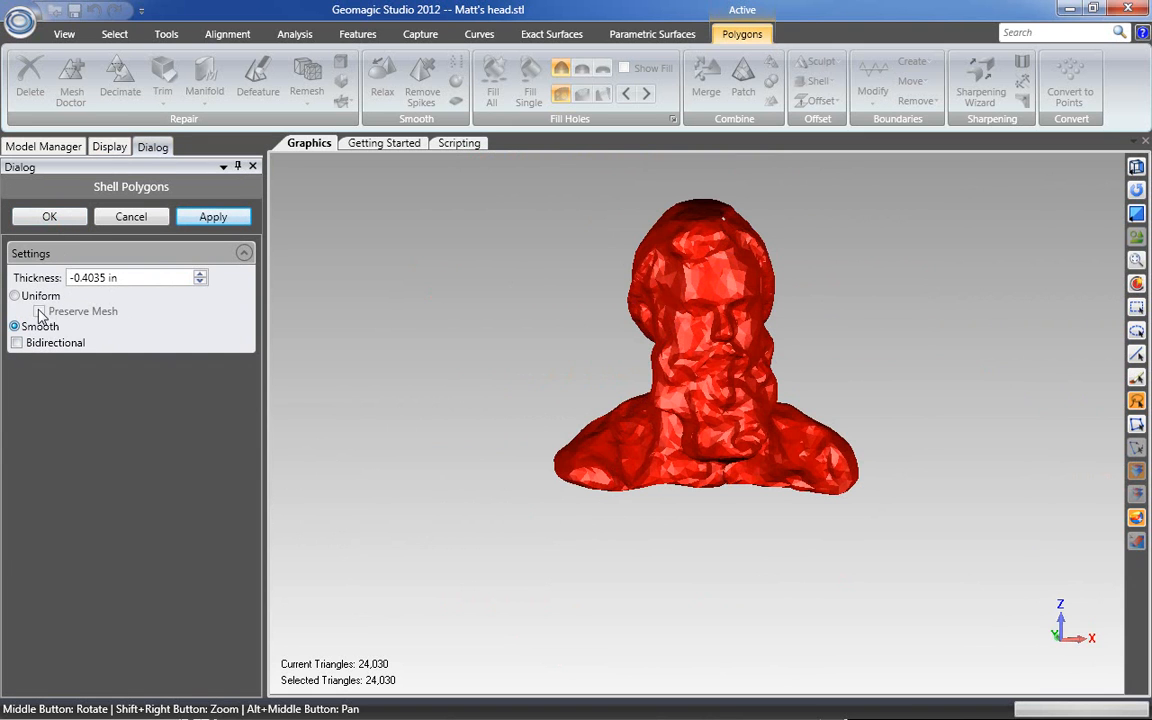
{"action": "left_click", "coordinate": [49, 217]}
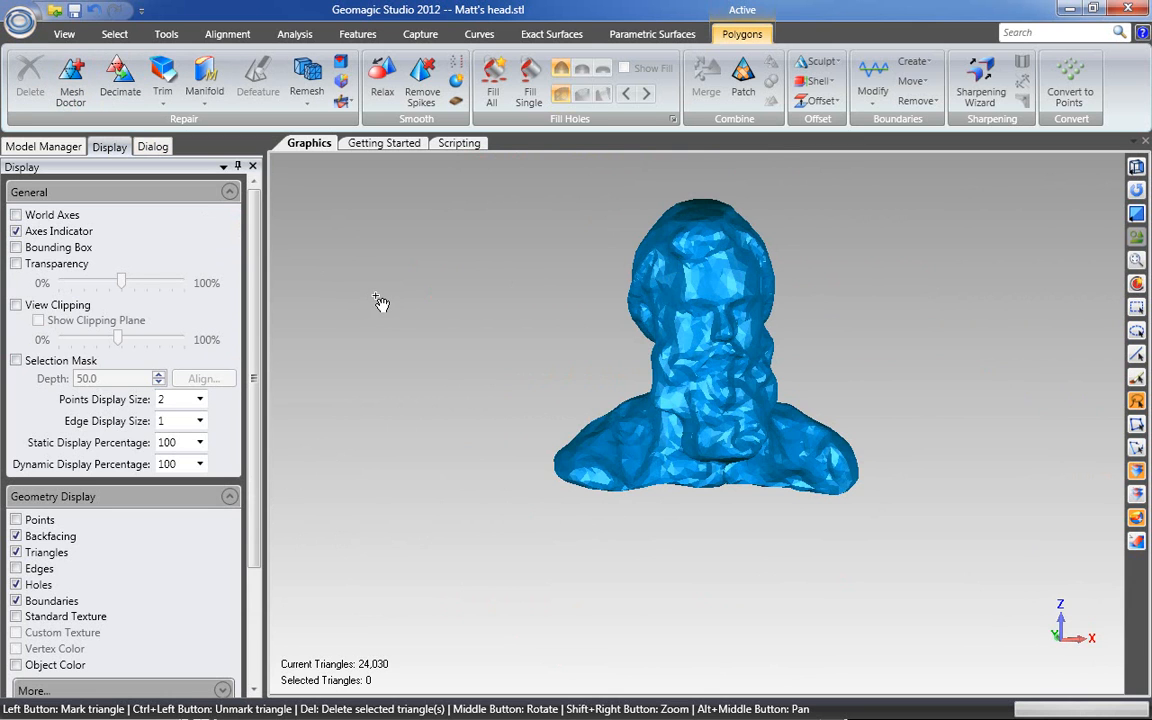
Save the shelled bust to the desktop as an STL (binary) file, keeping the suggested file name.
{"action": "left_click", "coordinate": [21, 21]}
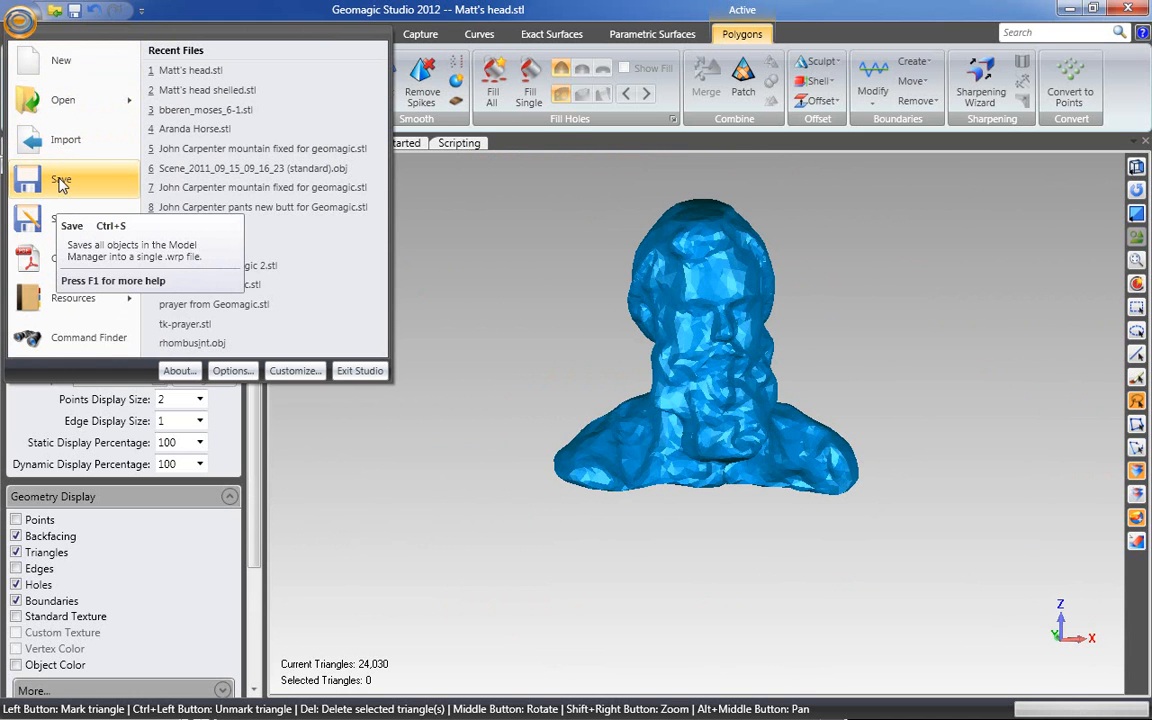
{"action": "left_click", "coordinate": [60, 181]}
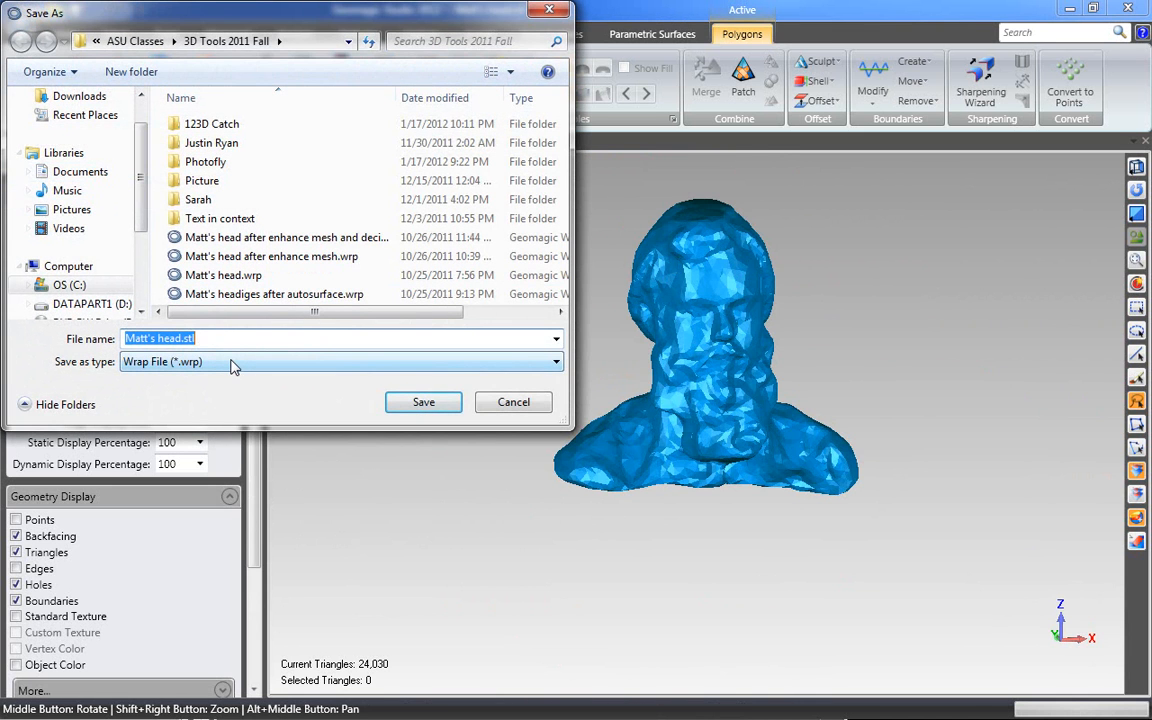
{"action": "left_click", "coordinate": [245, 363]}
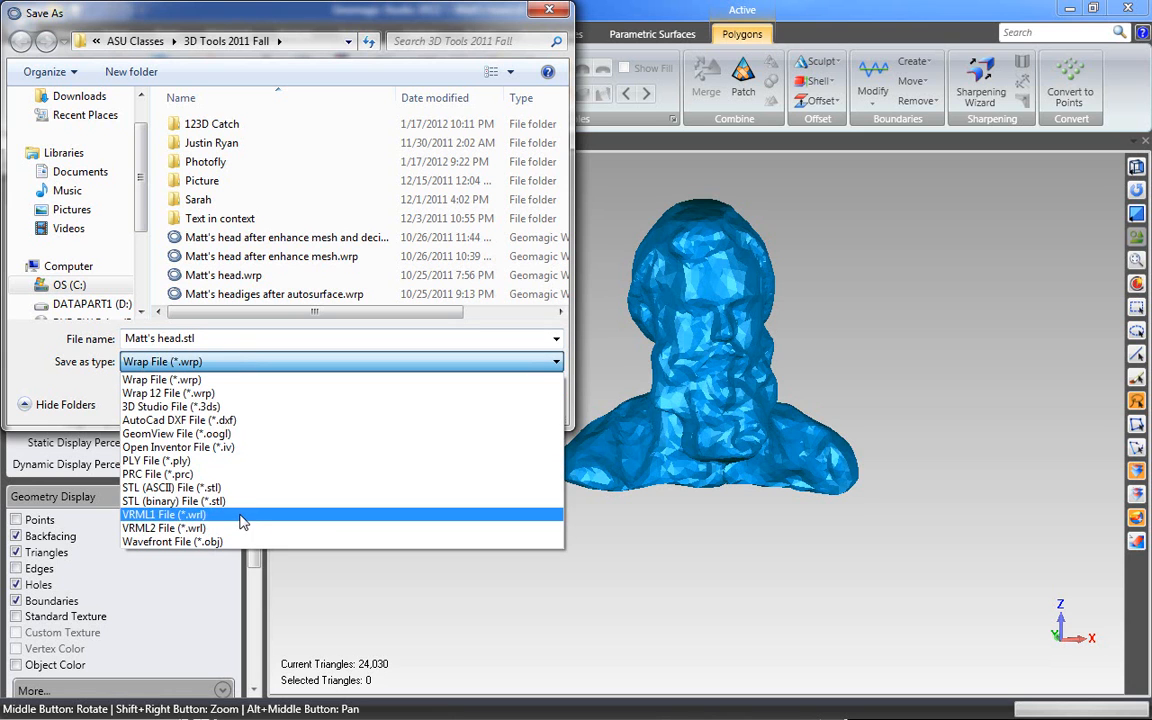
{"action": "left_click", "coordinate": [192, 501]}
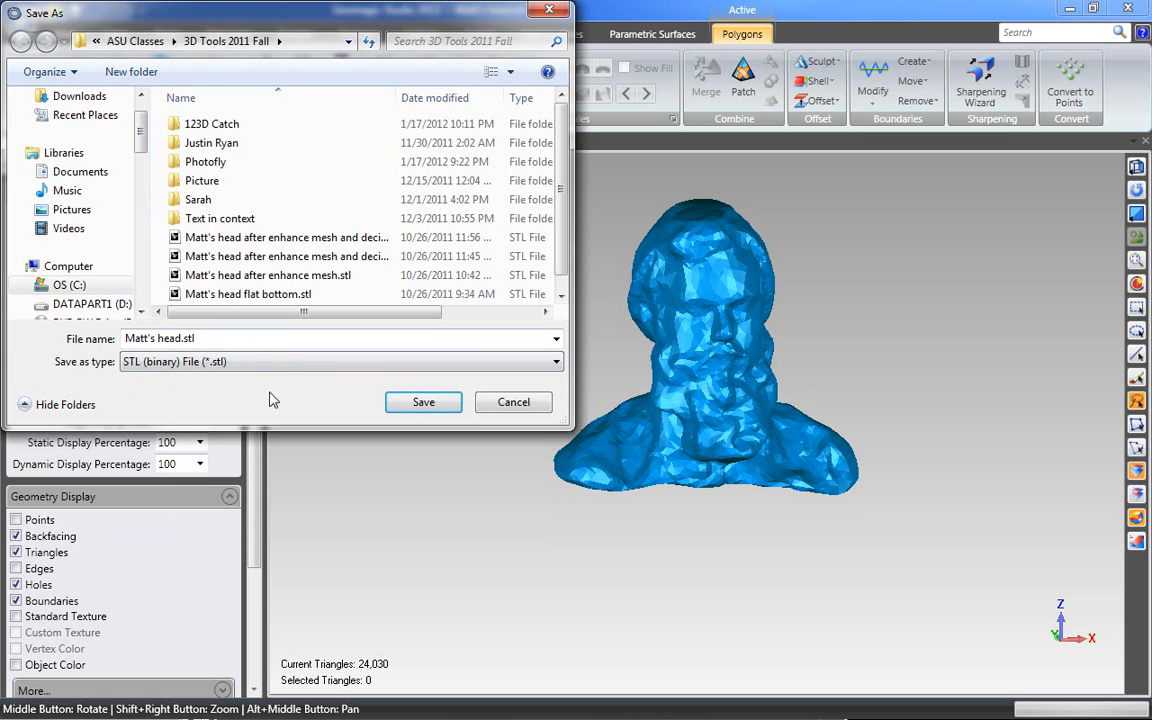
{"action": "scroll", "coordinate": [83, 125], "scroll_direction": "up", "scroll_amount": 2}
{"action": "left_click", "coordinate": [83, 124]}
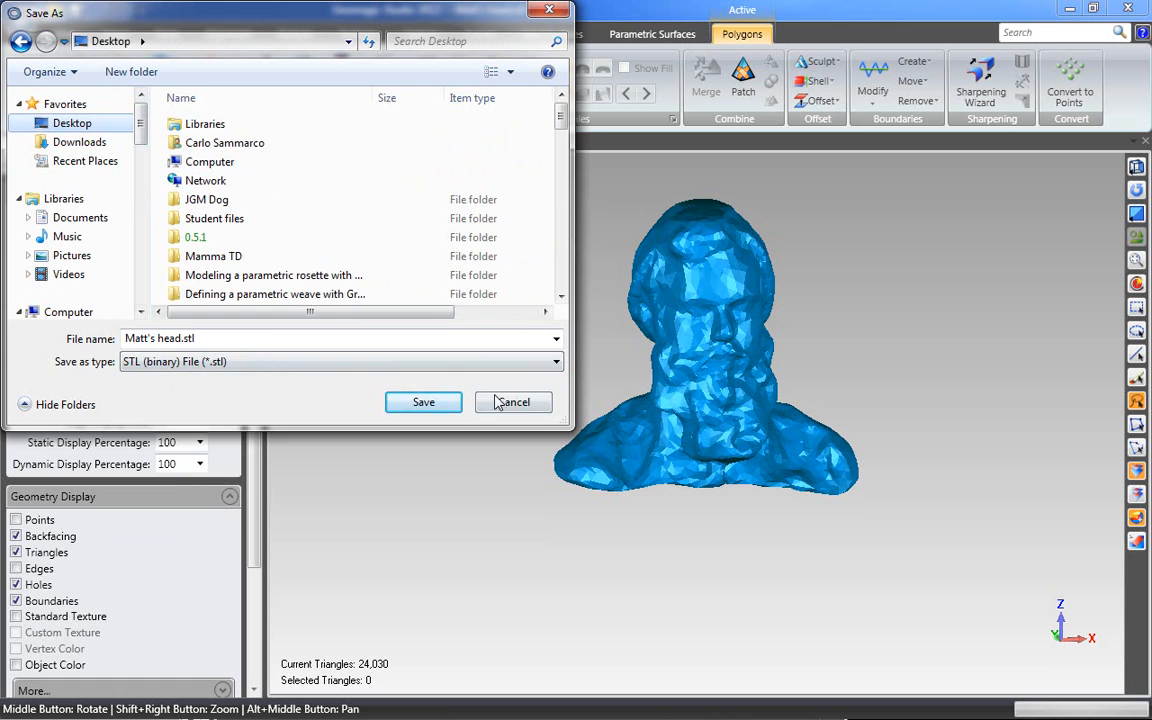
{"action": "left_click", "coordinate": [427, 403]}
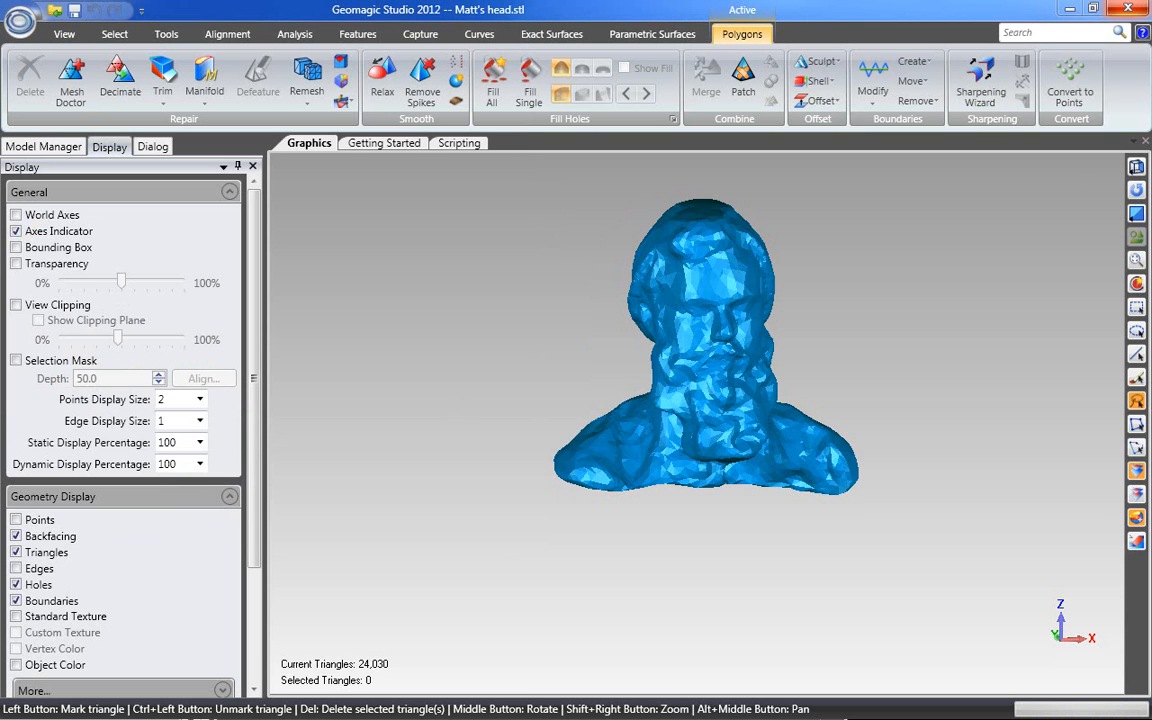
Switch to Rhinoceros and import the saved bust STL from the desktop with a 180-degree weld angle and disjoint meshes split.
{"action": "left_click_drag", "start_coordinate": [1151, 390], "coordinate": [545, 5]}
{"action": "scroll", "coordinate": [842, 443], "scroll_direction": "down", "scroll_amount": 3}
{"action": "scroll", "coordinate": [558, 406], "scroll_direction": "up", "scroll_amount": 2}
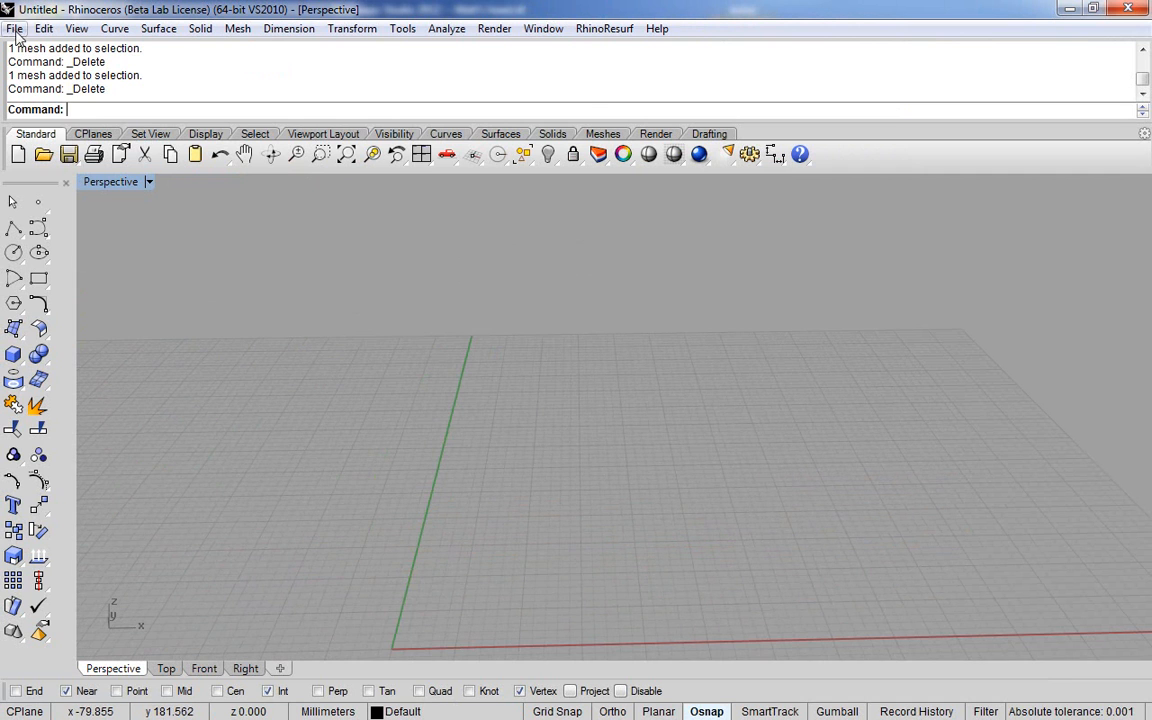
{"action": "left_click", "coordinate": [14, 28]}
{"action": "left_click", "coordinate": [50, 243]}
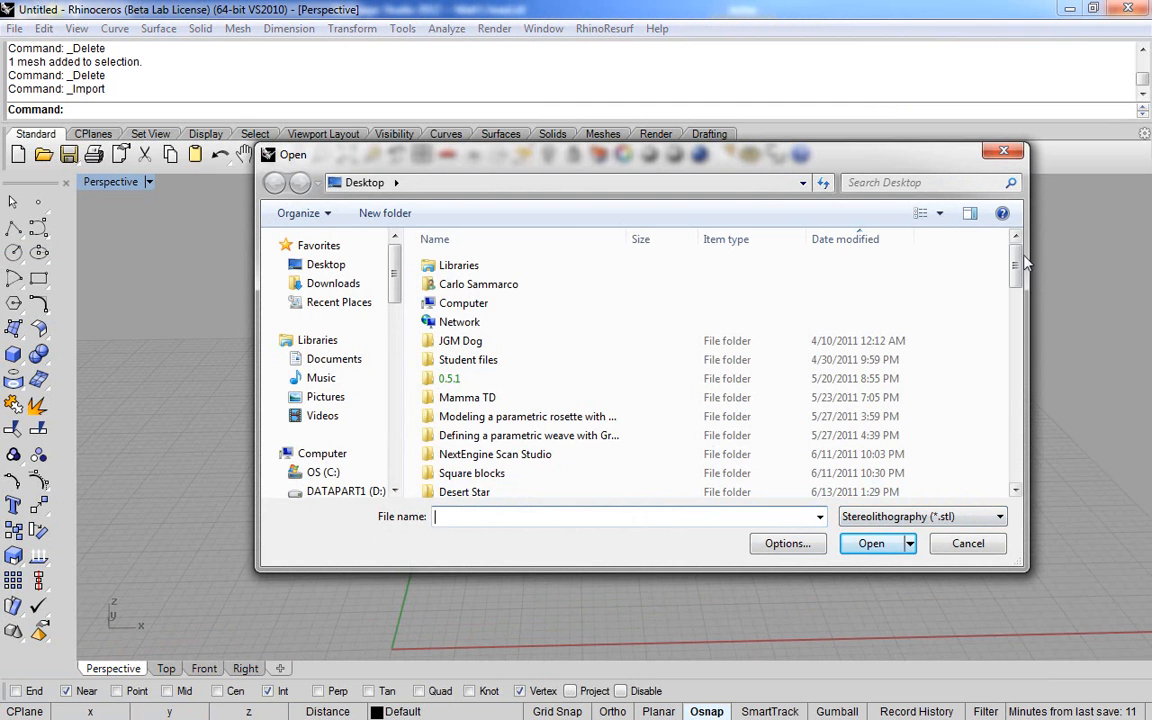
{"action": "scroll", "coordinate": [1012, 440], "scroll_direction": "down", "scroll_amount": 10}
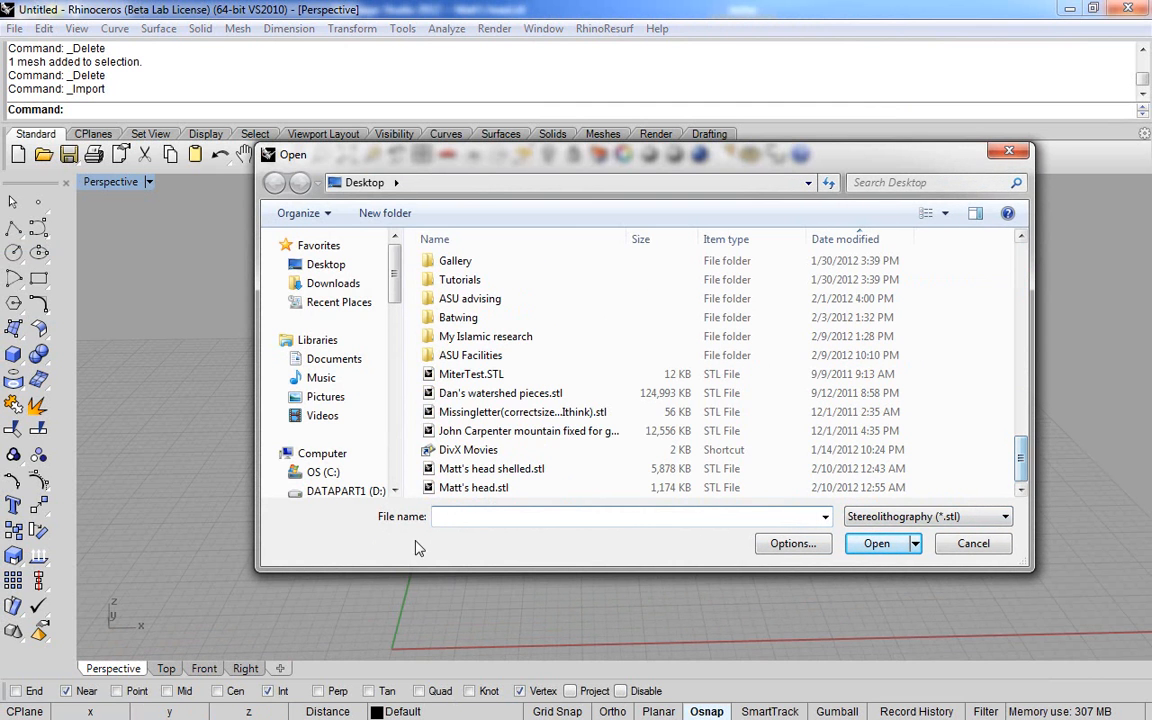
{"action": "double_click", "coordinate": [462, 487]}
{"action": "left_click_drag", "start_coordinate": [785, 400], "coordinate": [578, 365]}
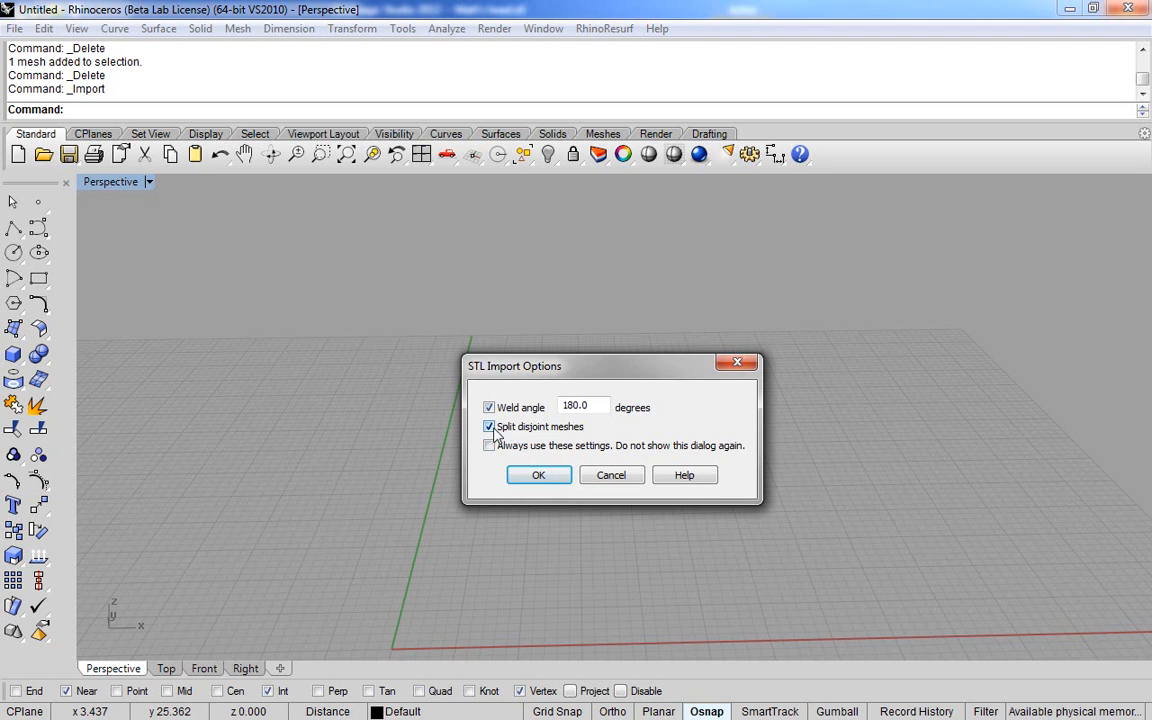
{"action": "left_click", "coordinate": [541, 480]}
Zoom to the imported bust meshes and examine them from the front.
{"action": "scroll", "coordinate": [438, 492], "scroll_direction": "down", "scroll_amount": 6}
{"action": "scroll", "coordinate": [817, 514], "scroll_direction": "up", "scroll_amount": 5}
{"action": "type", "text": "zs"}
{"action": "key", "text": "Return"}
{"action": "left_click", "coordinate": [468, 362]}
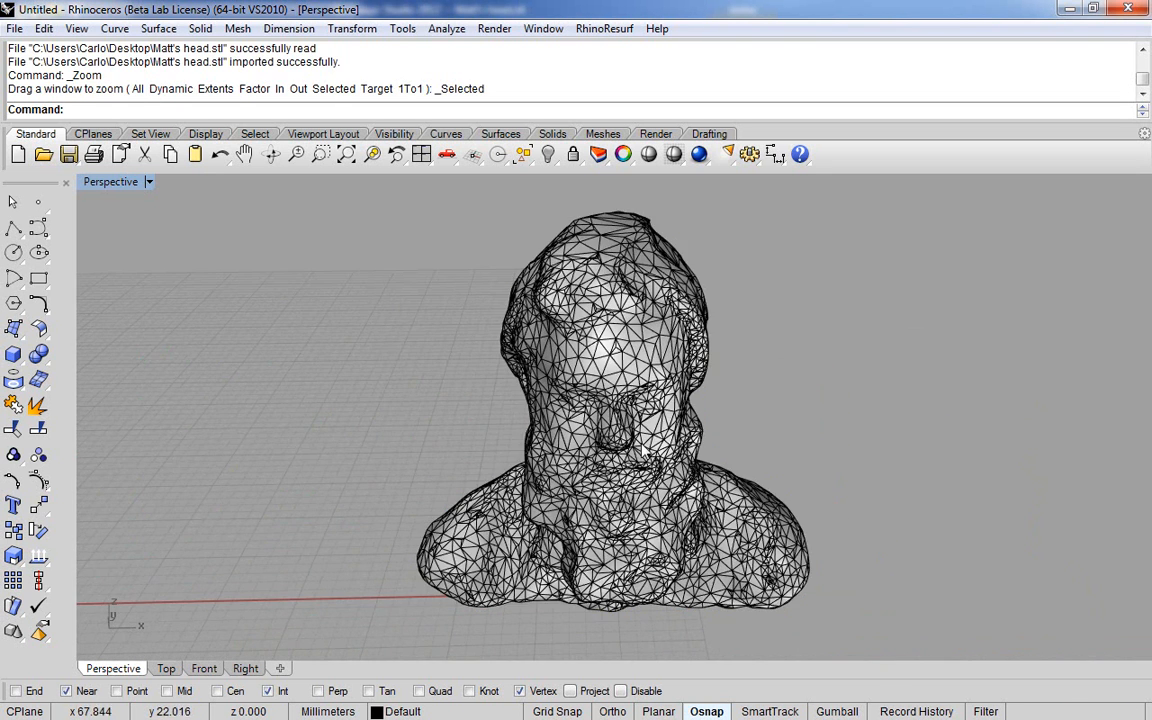
{"action": "key", "text": "Return"}
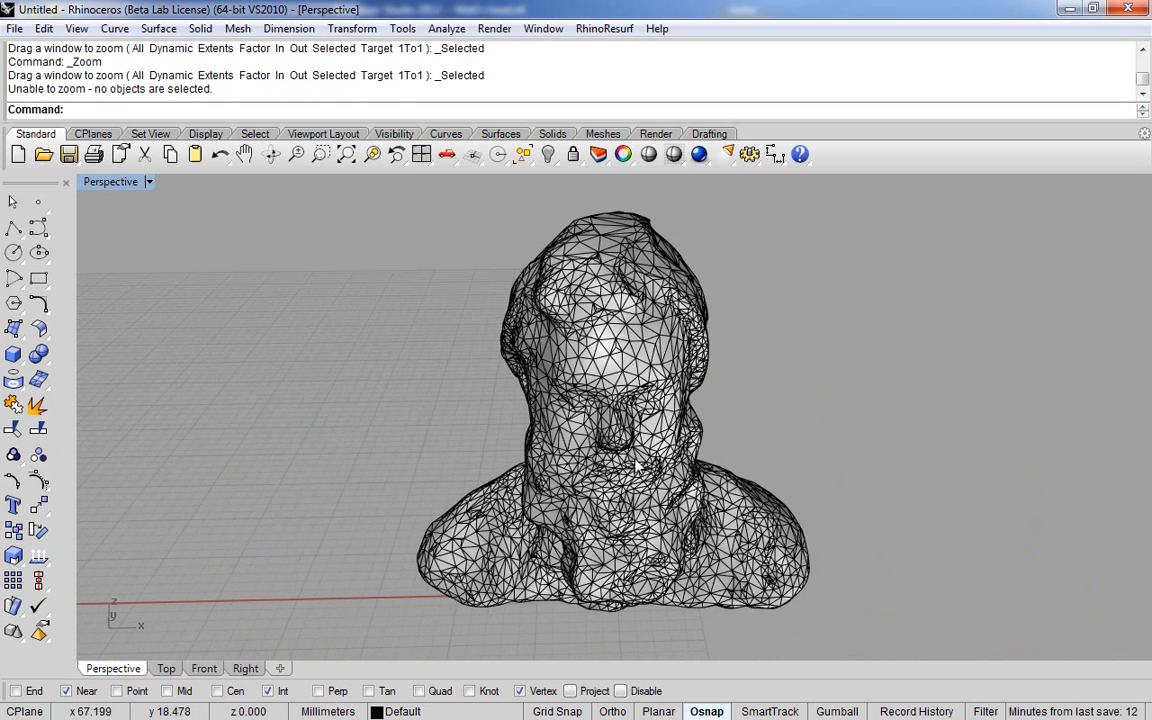
{"action": "left_click", "coordinate": [620, 470]}
{"action": "key", "text": "Return"}
{"action": "right_click_drag", "start_coordinate": [629, 466], "coordinate": [392, 320]}
{"action": "left_click", "coordinate": [736, 389]}
Create a horizontal clipping plane through the bust's head at about eye level to cut away the upper part.
{"action": "type", "text": "ClippingPlane"}
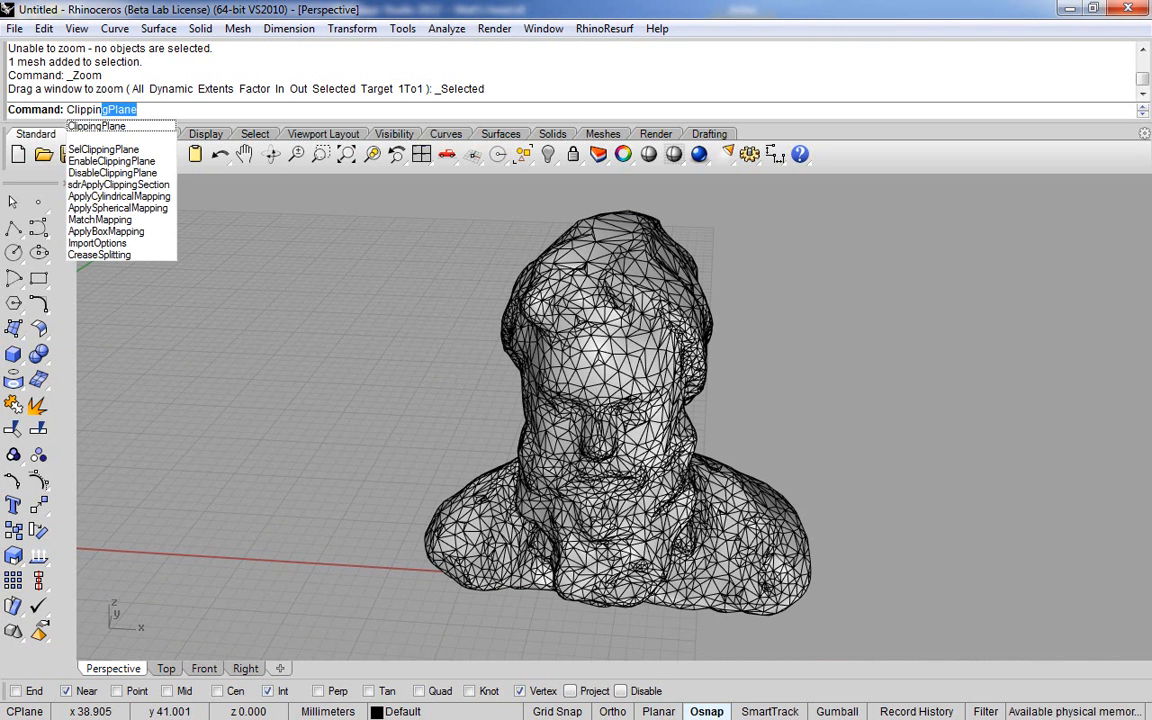
{"action": "key", "text": "Return"}
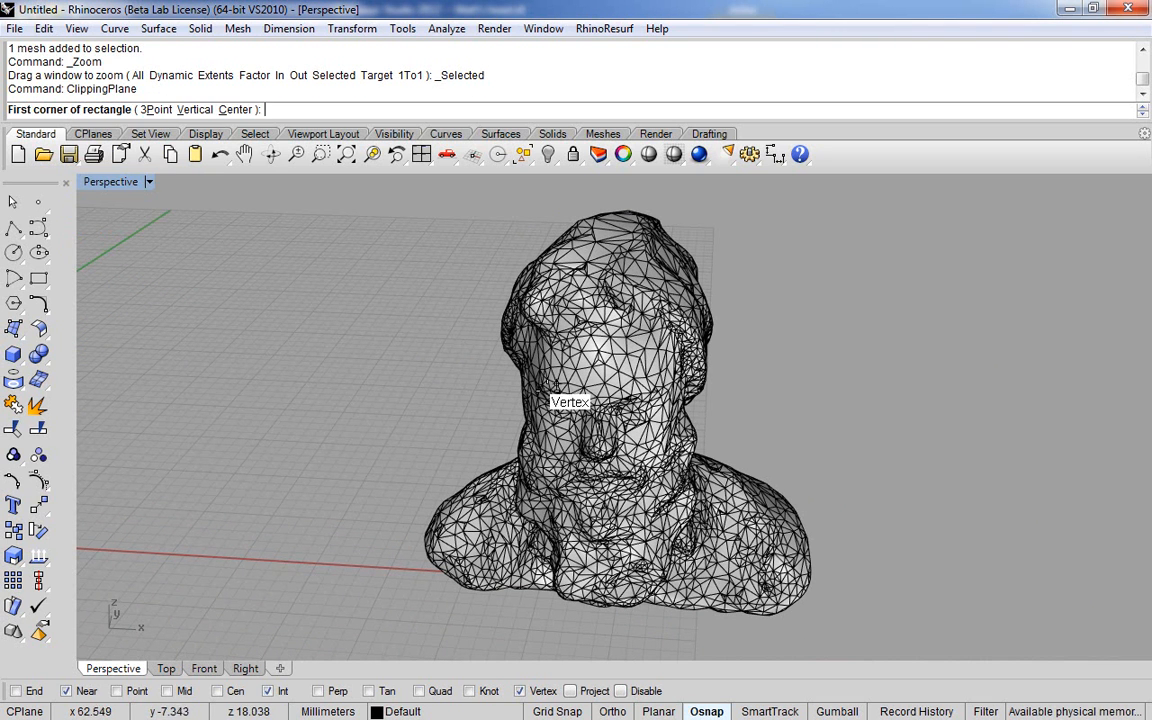
{"action": "left_click", "coordinate": [545, 409]}
{"action": "left_click", "coordinate": [808, 322]}
{"action": "right_click_drag", "start_coordinate": [810, 328], "coordinate": [685, 435]}
{"action": "scroll", "coordinate": [726, 495], "scroll_direction": "up", "scroll_amount": 5}
{"action": "scroll", "coordinate": [665, 348], "scroll_direction": "down", "scroll_amount": 7}
Examine the sectioned wall and hollow interior of the head up close and undo the clipping plane.
{"action": "right_click", "coordinate": [111, 186]}
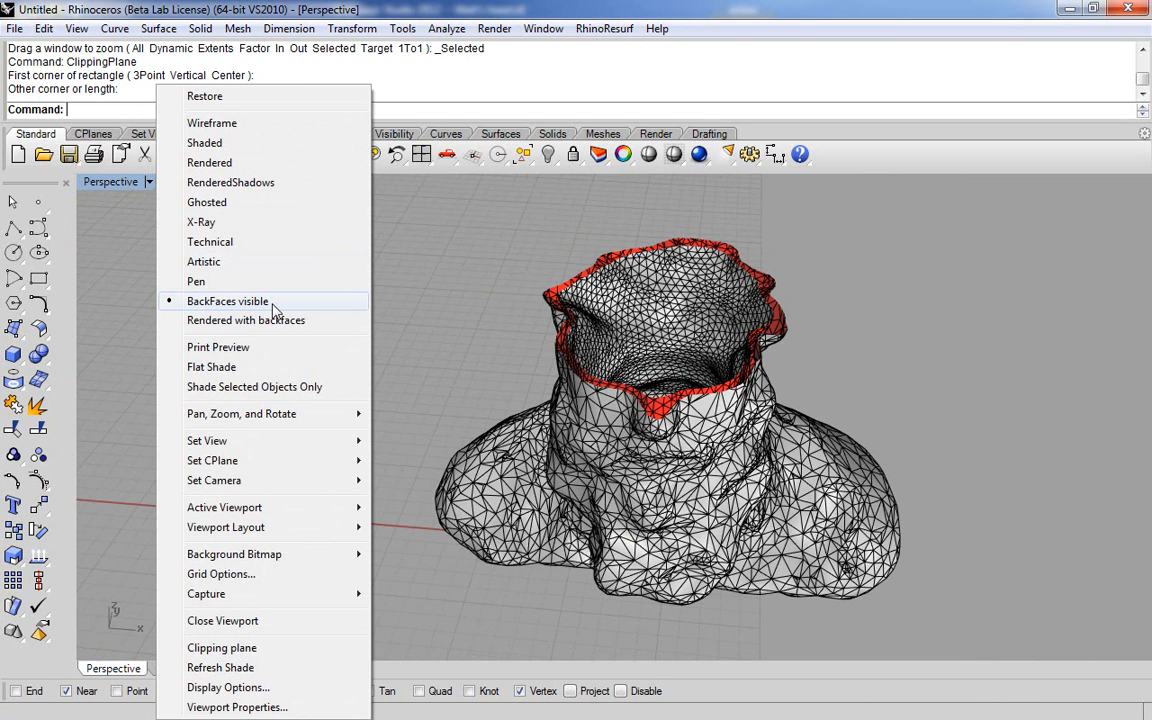
{"action": "right_click_drag", "start_coordinate": [532, 378], "coordinate": [570, 374]}
{"action": "scroll", "coordinate": [655, 408], "scroll_direction": "up", "scroll_amount": 4}
{"action": "right_click_drag", "start_coordinate": [667, 396], "coordinate": [604, 474]}
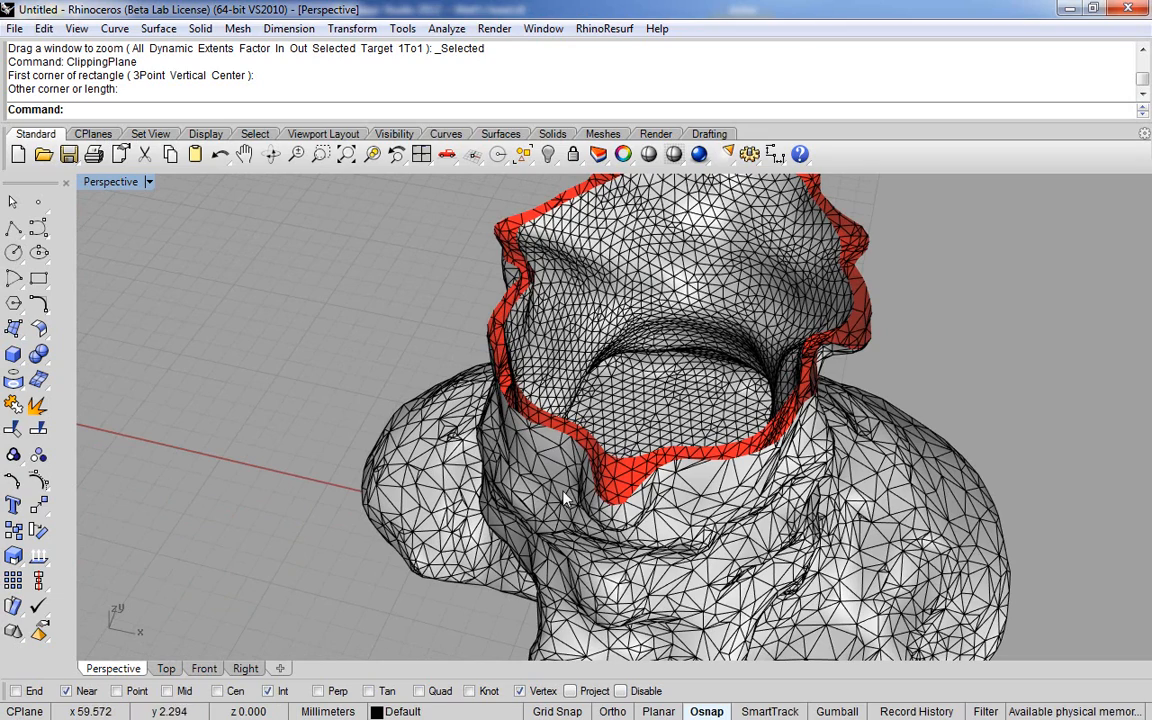
{"action": "right_click_drag", "start_coordinate": [695, 527], "coordinate": [602, 564]}
{"action": "scroll", "coordinate": [527, 563], "scroll_direction": "up", "scroll_amount": 4}
{"action": "right_click_drag", "start_coordinate": [527, 563], "coordinate": [642, 445]}
{"action": "scroll", "coordinate": [571, 388], "scroll_direction": "down", "scroll_amount": 6}
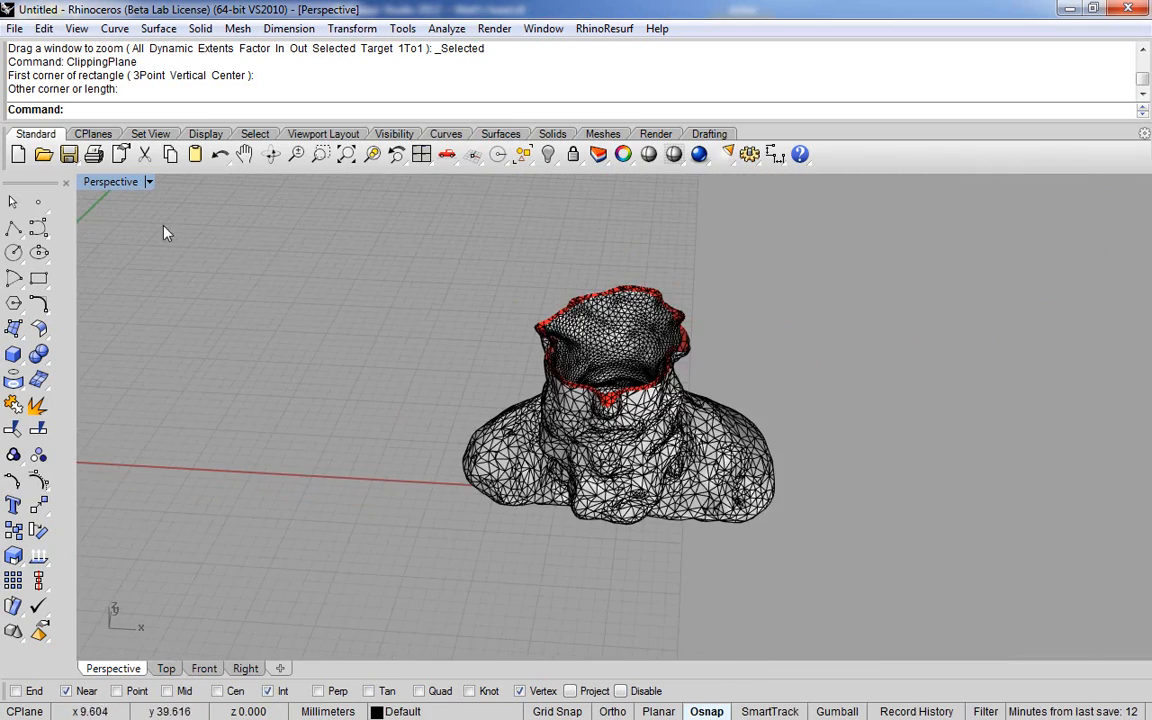
{"action": "key", "text": "ctrl+z"}
Move the bust's outer mesh sideways so that it stands beside the inner mesh.
{"action": "left_click", "coordinate": [540, 302]}
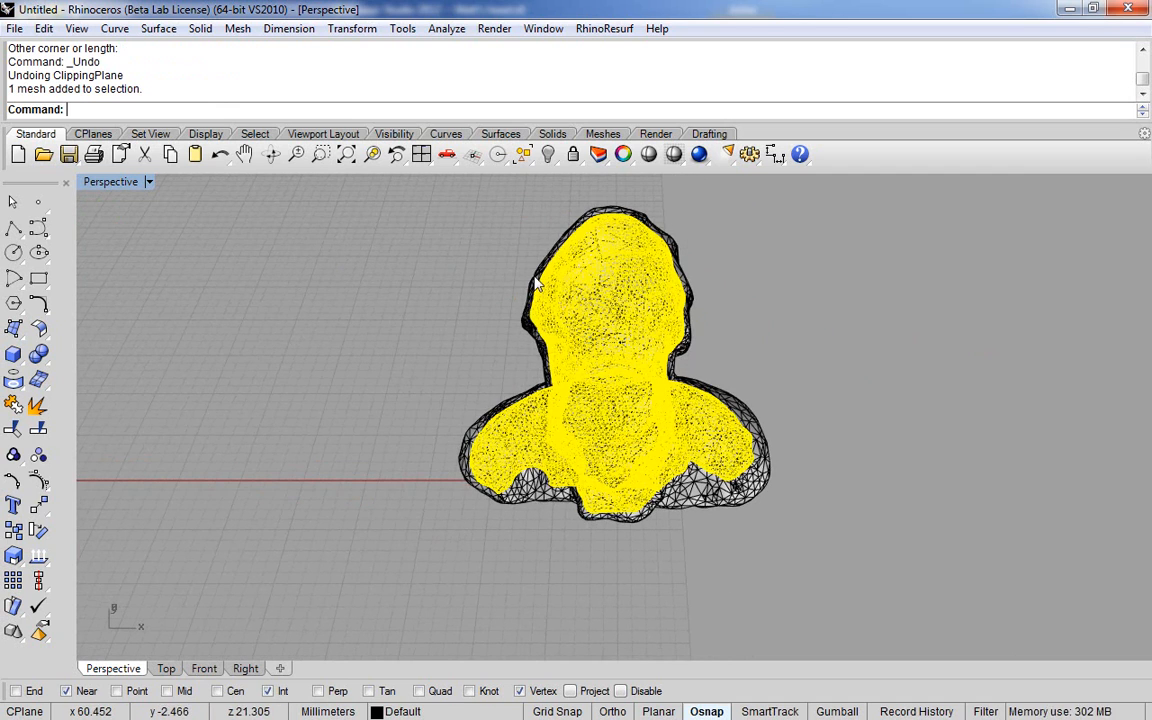
{"action": "left_click", "coordinate": [530, 290]}
{"action": "left_click", "coordinate": [530, 290]}
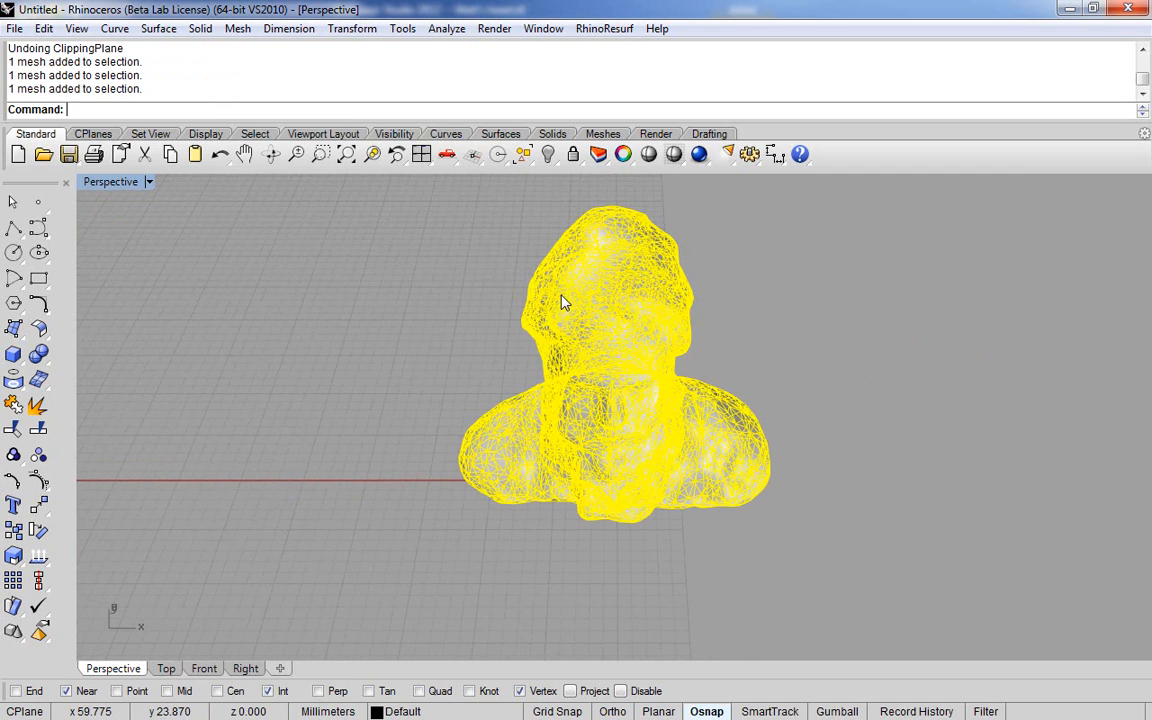
{"action": "left_click_drag", "start_coordinate": [533, 289], "coordinate": [285, 289], "text": "shift"}
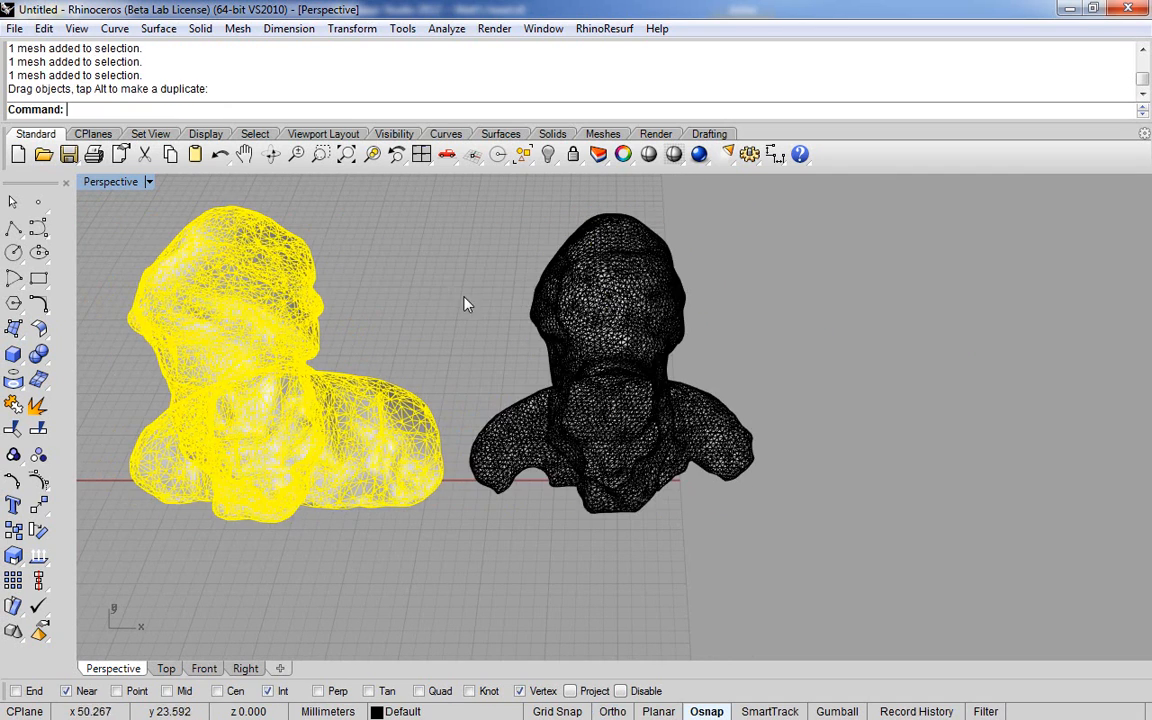
{"action": "key", "text": "Escape"}
Set the perspective view to the RenderedShadows display mode and examine the separated outer and inner meshes.
{"action": "left_click", "coordinate": [113, 184]}
{"action": "left_click", "coordinate": [214, 183]}
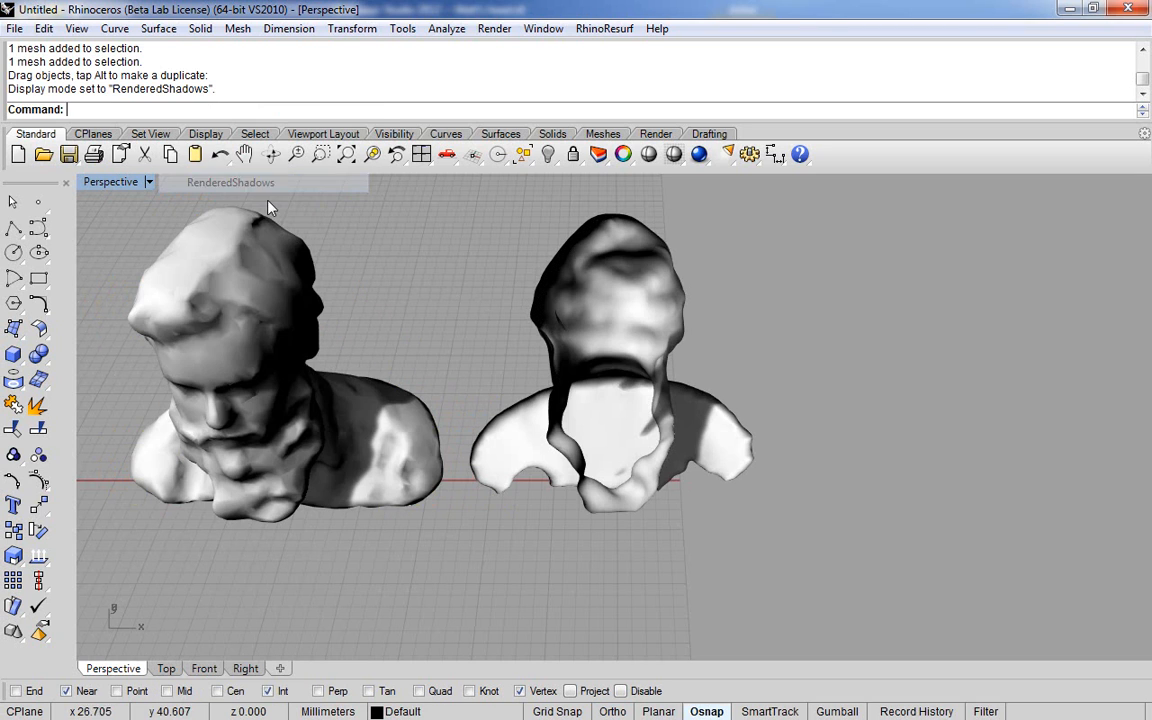
{"action": "right_click_drag", "start_coordinate": [148, 212], "coordinate": [275, 335]}
{"action": "scroll", "coordinate": [622, 363], "scroll_direction": "up", "scroll_amount": 4}
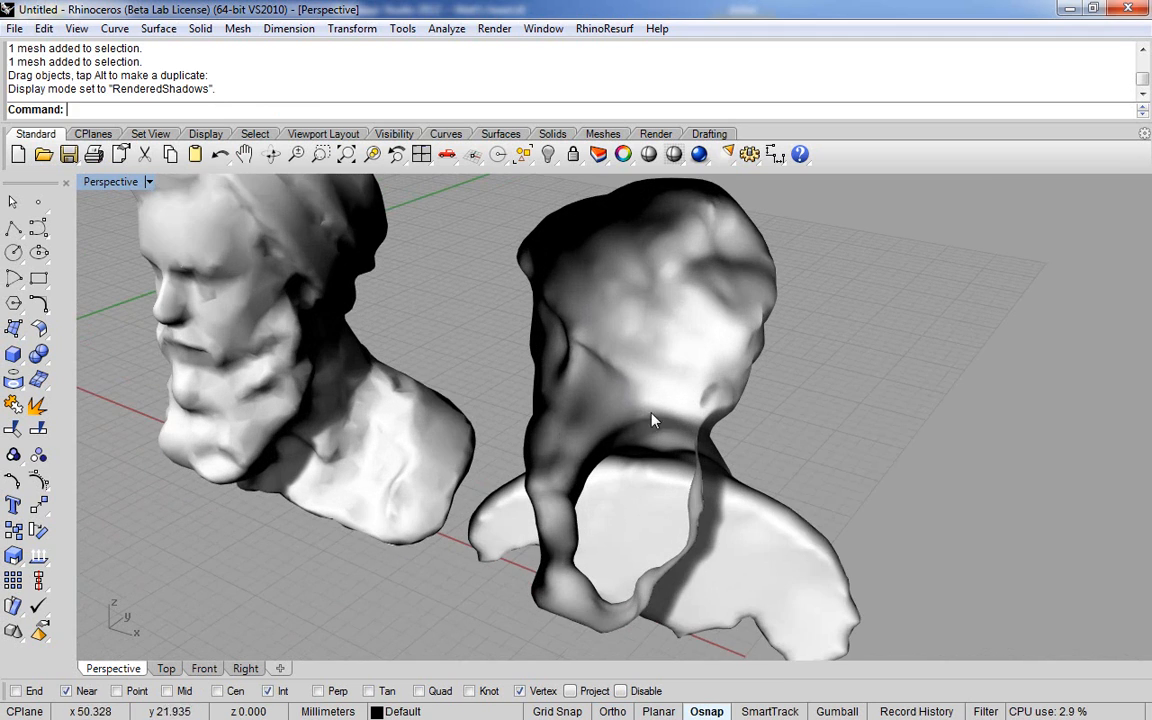
Analyze the inner mesh's direction and flip its normals to point outward.
{"action": "right_click_drag", "start_coordinate": [660, 430], "coordinate": [575, 385]}
{"action": "left_click", "coordinate": [575, 385]}
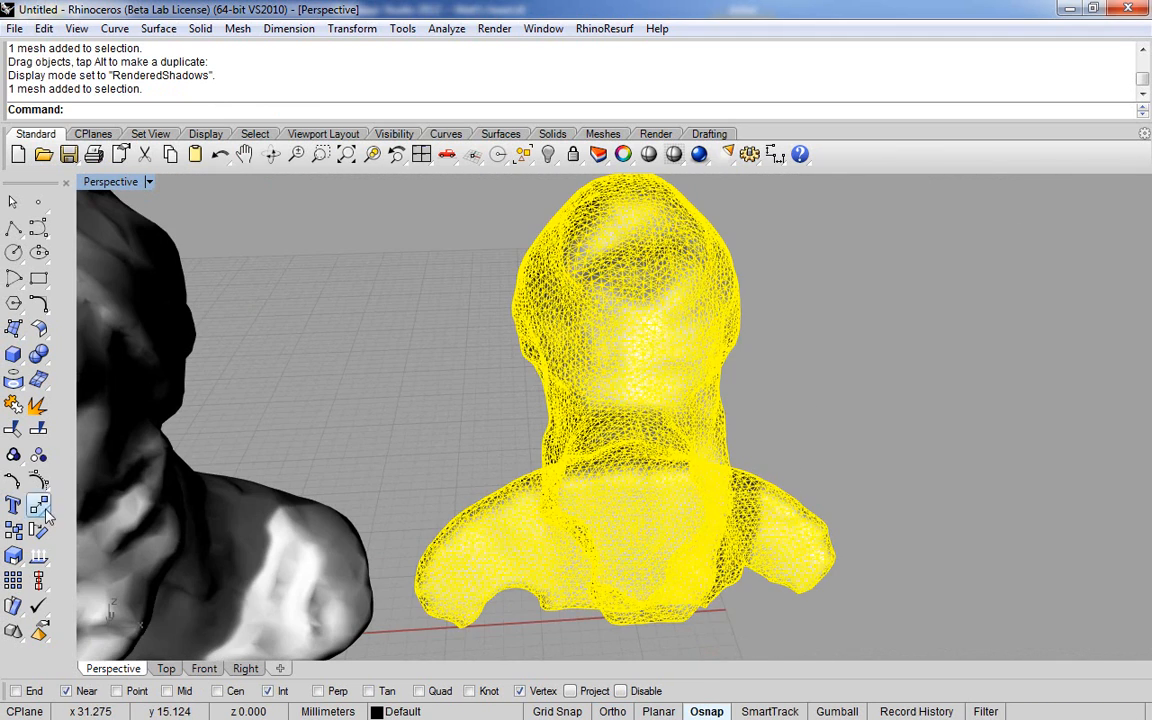
{"action": "left_click", "coordinate": [38, 557]}
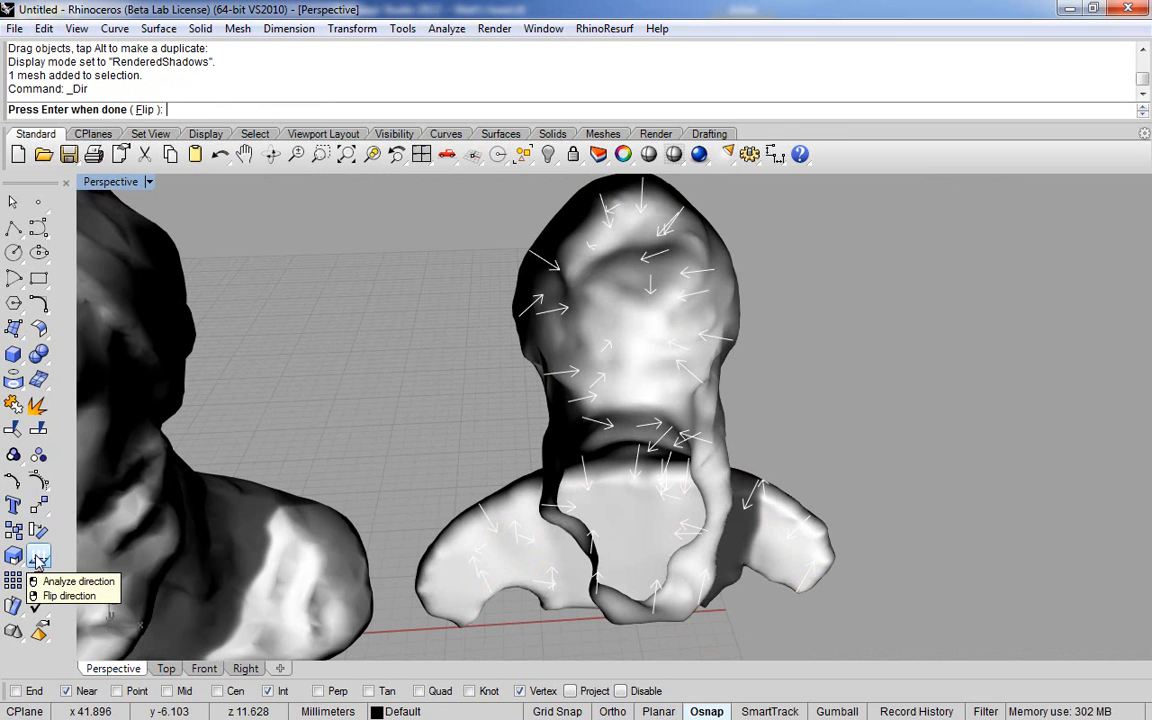
{"action": "left_click", "coordinate": [585, 312]}
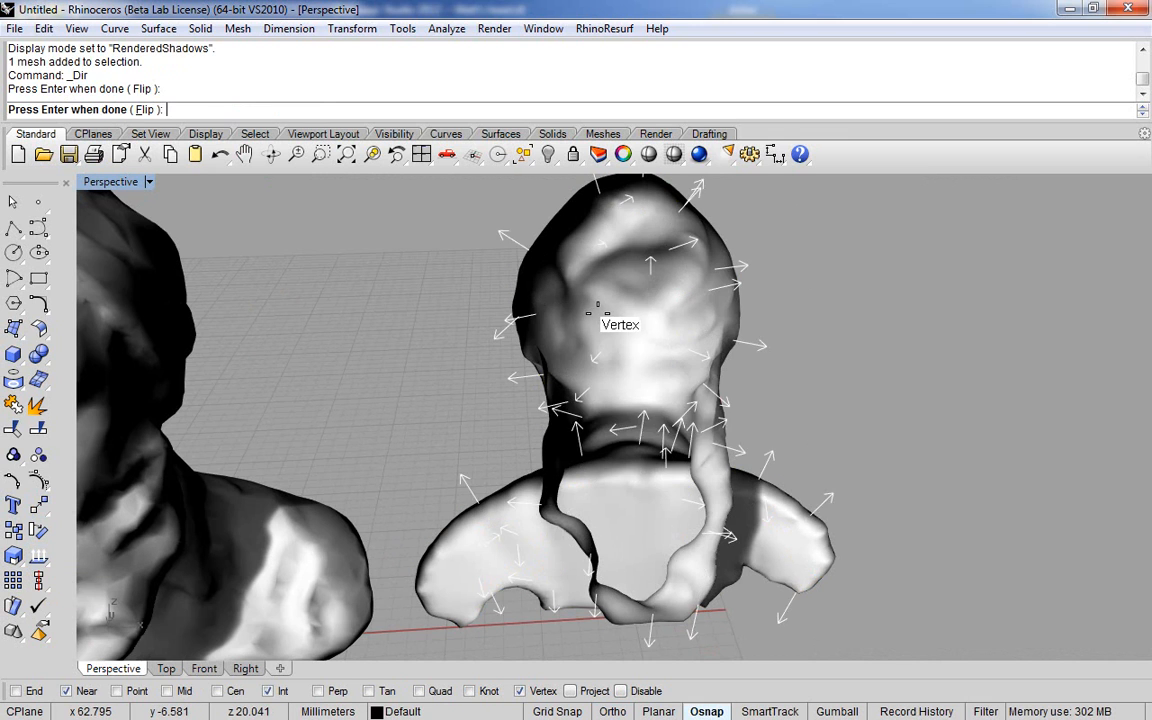
{"action": "key", "text": "Return"}
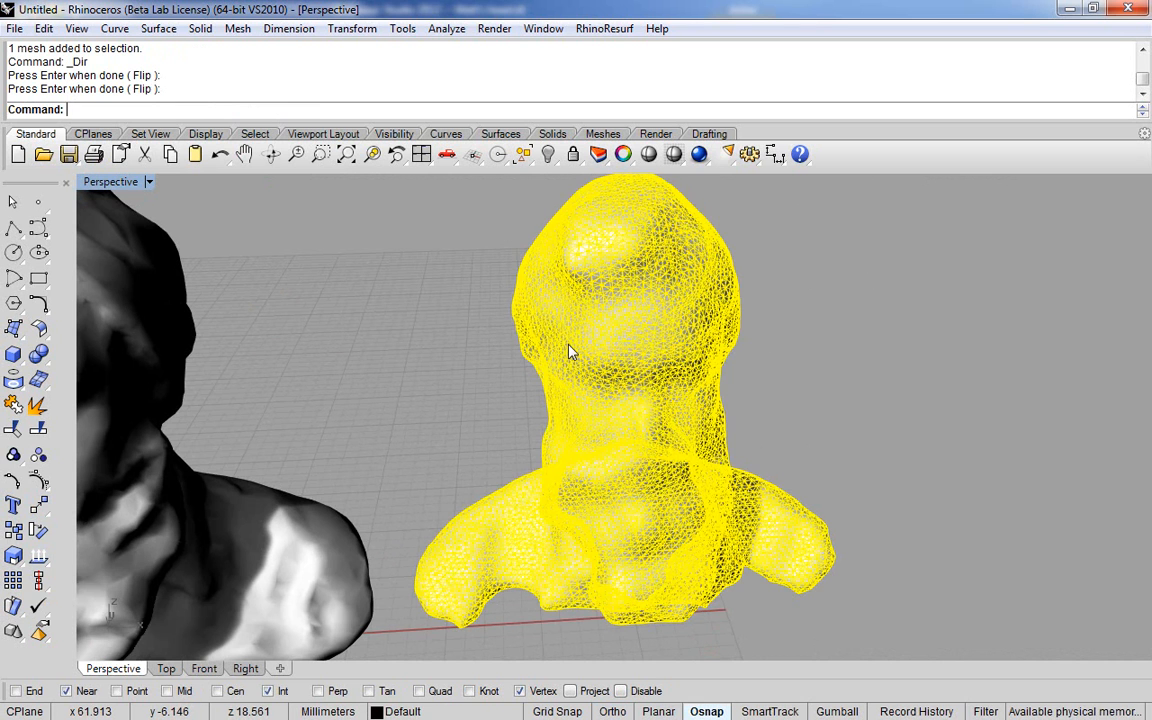
{"action": "key", "text": "Escape"}
Compare the inner mesh with the outer bust and undo both the normal flip and the outer mesh's move.
{"action": "right_click_drag", "start_coordinate": [566, 398], "coordinate": [530, 378]}
{"action": "scroll", "coordinate": [645, 416], "scroll_direction": "down", "scroll_amount": 4}
{"action": "right_click_drag", "start_coordinate": [620, 405], "coordinate": [594, 465]}
{"action": "scroll", "coordinate": [617, 410], "scroll_direction": "up", "scroll_amount": 3}
{"action": "right_click_drag", "start_coordinate": [617, 410], "coordinate": [333, 364]}
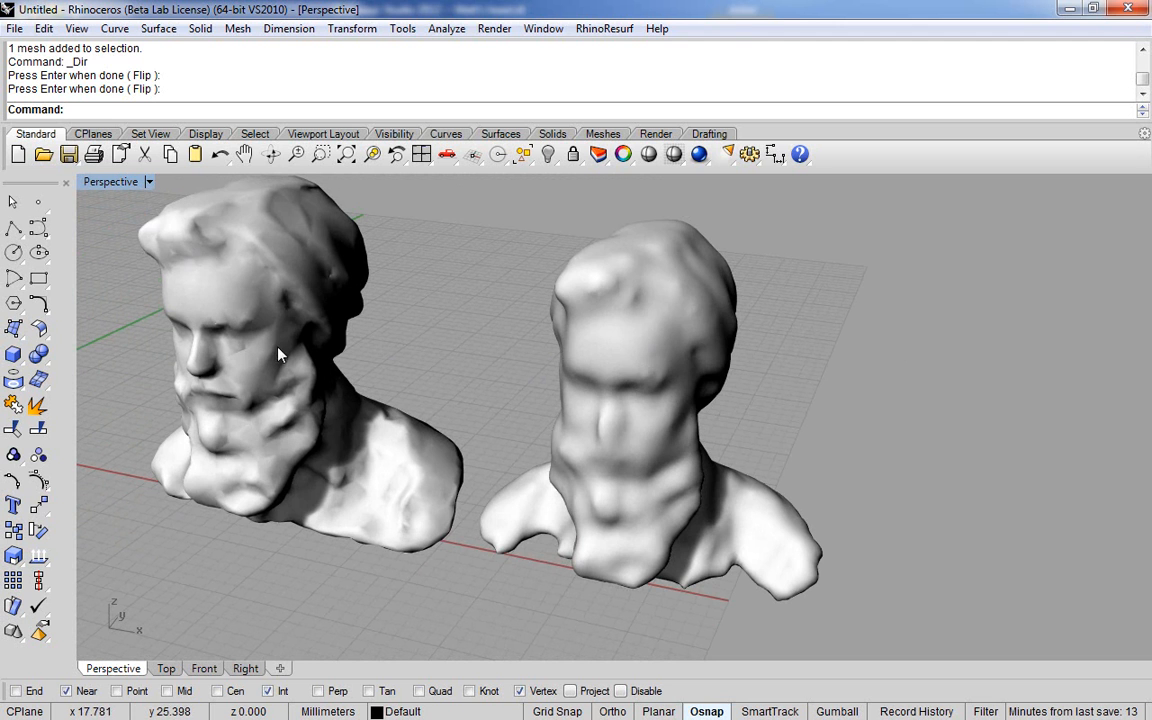
{"action": "key", "text": "ctrl+z"}
{"action": "key", "text": "ctrl+z"}
{"action": "key", "text": "Escape"}
Examine the underside of the reassembled bust and return to a front view.
{"action": "right_click_drag", "start_coordinate": [355, 375], "coordinate": [579, 459]}
{"action": "scroll", "coordinate": [620, 500], "scroll_direction": "up", "scroll_amount": 5}
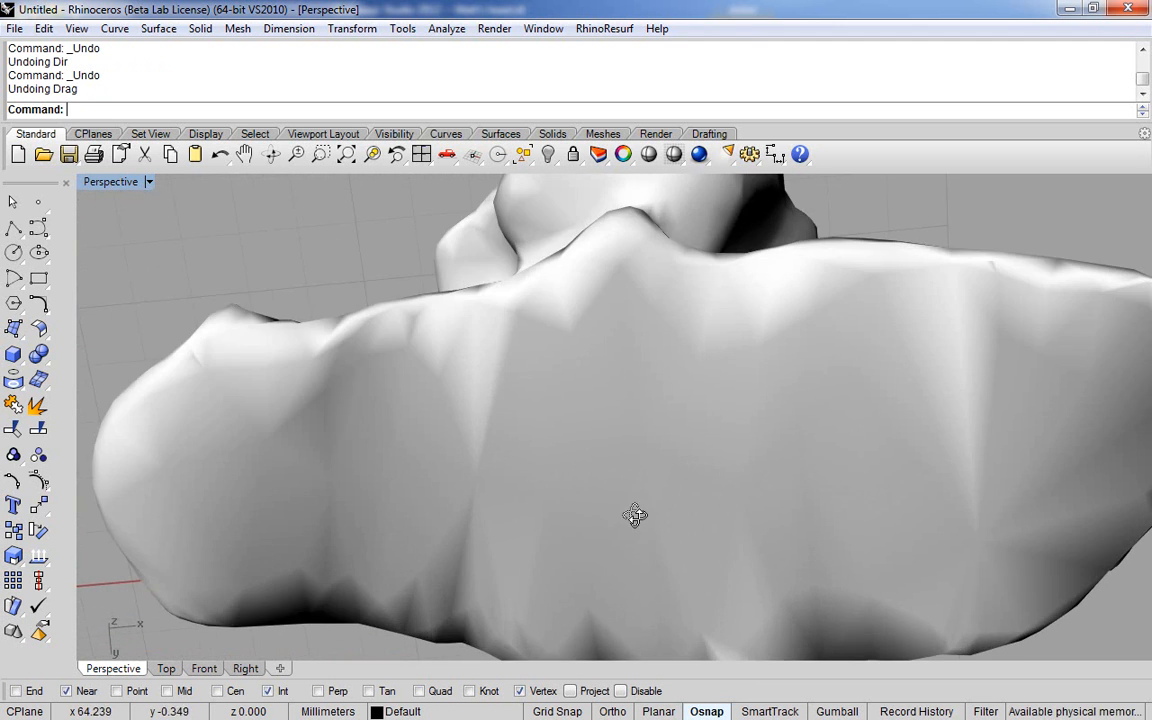
{"action": "right_click_drag", "start_coordinate": [640, 529], "coordinate": [587, 372]}
{"action": "scroll", "coordinate": [620, 394], "scroll_direction": "down", "scroll_amount": 5}
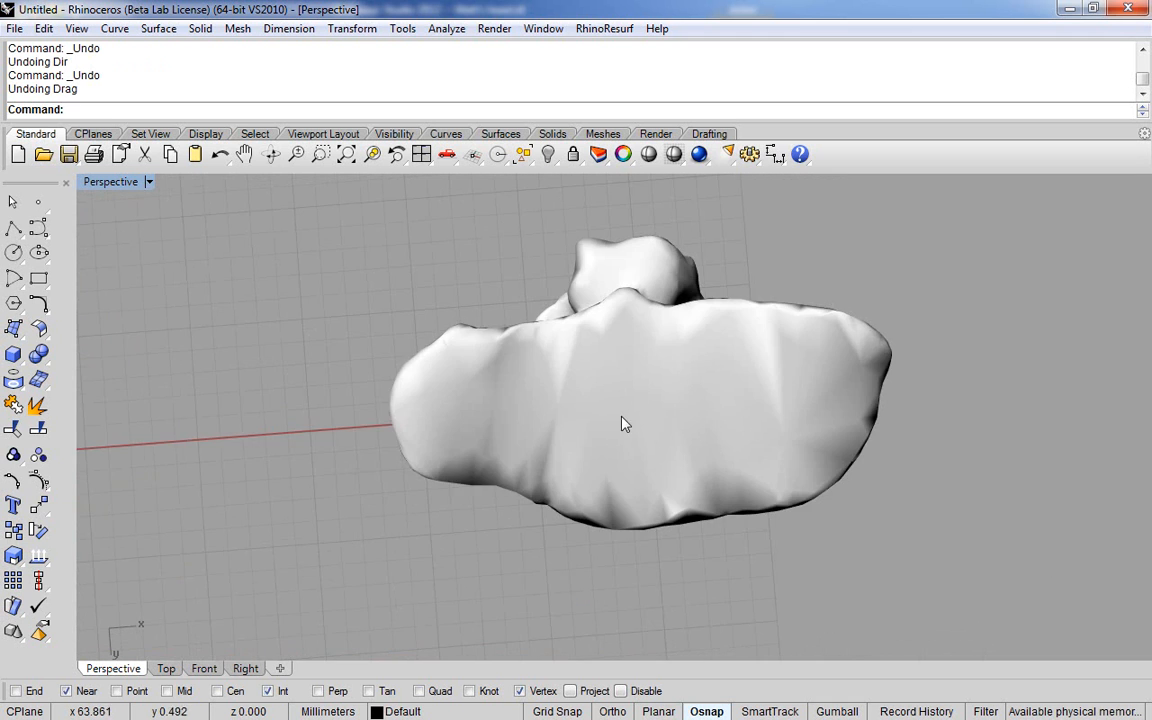
{"action": "right_click_drag", "start_coordinate": [625, 429], "coordinate": [617, 527]}
{"action": "scroll", "coordinate": [580, 400], "scroll_direction": "up", "scroll_amount": 3}
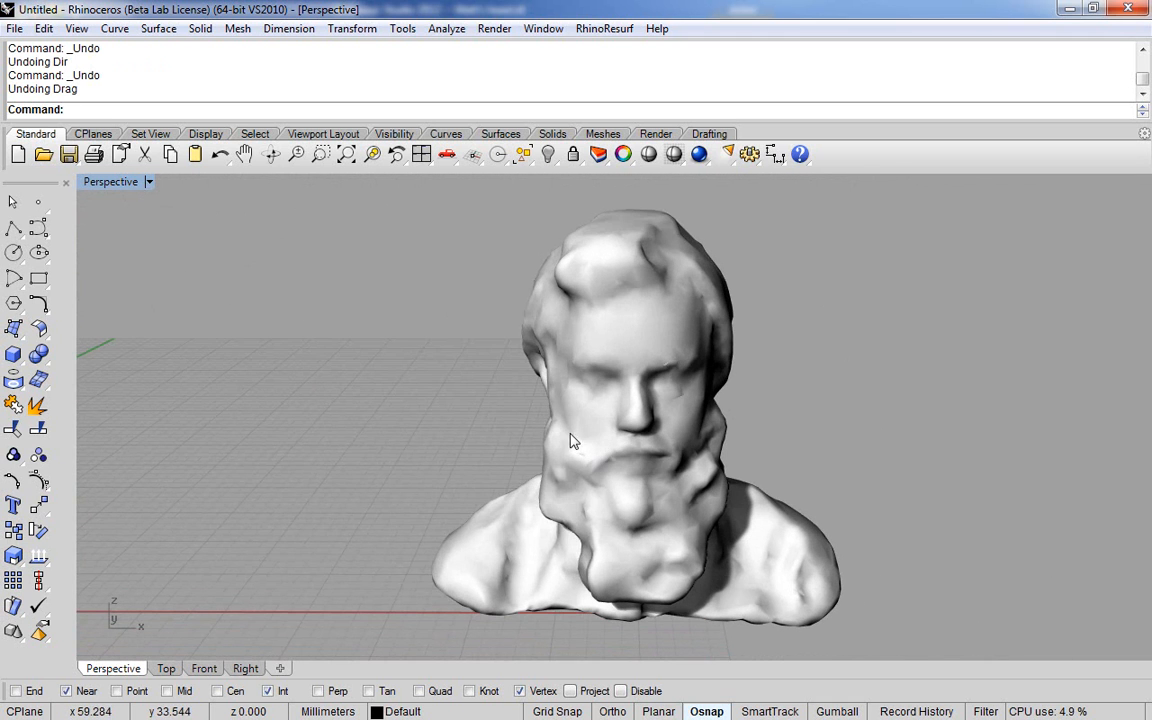